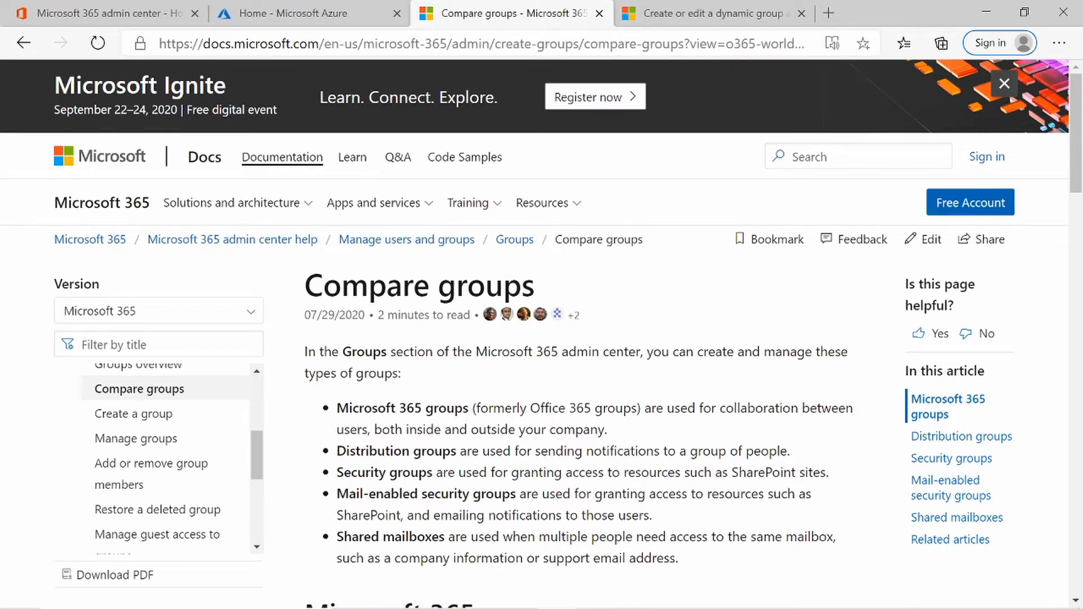
Step: Read the Compare groups overview of Microsoft 365, distribution, security and mail-enabled security groups and shared mailboxes, highlighting each type's description
drag(304, 284, 551, 290)
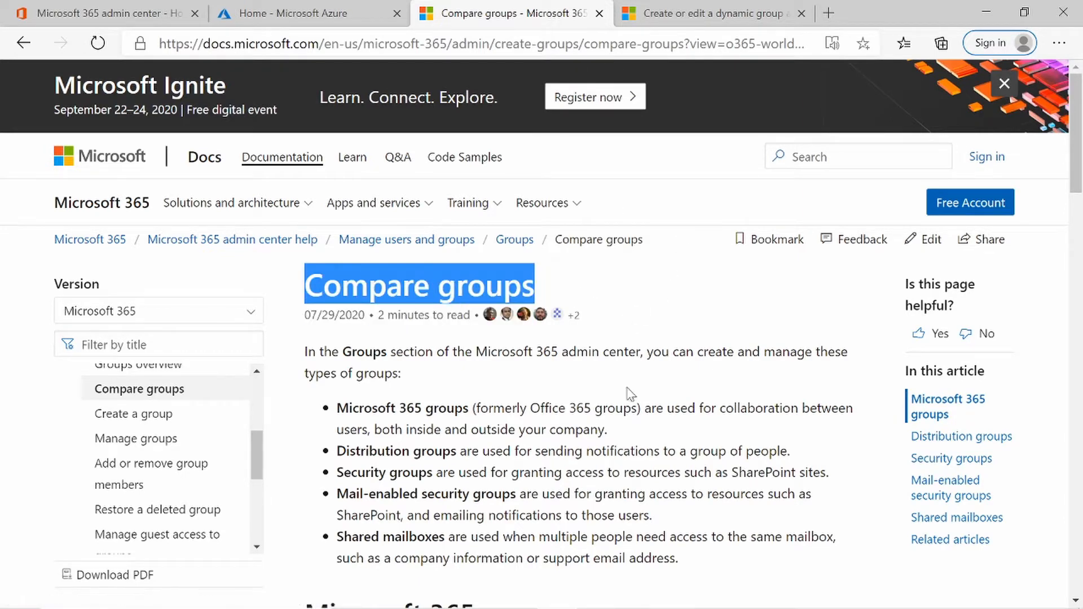
drag(336, 408, 468, 408)
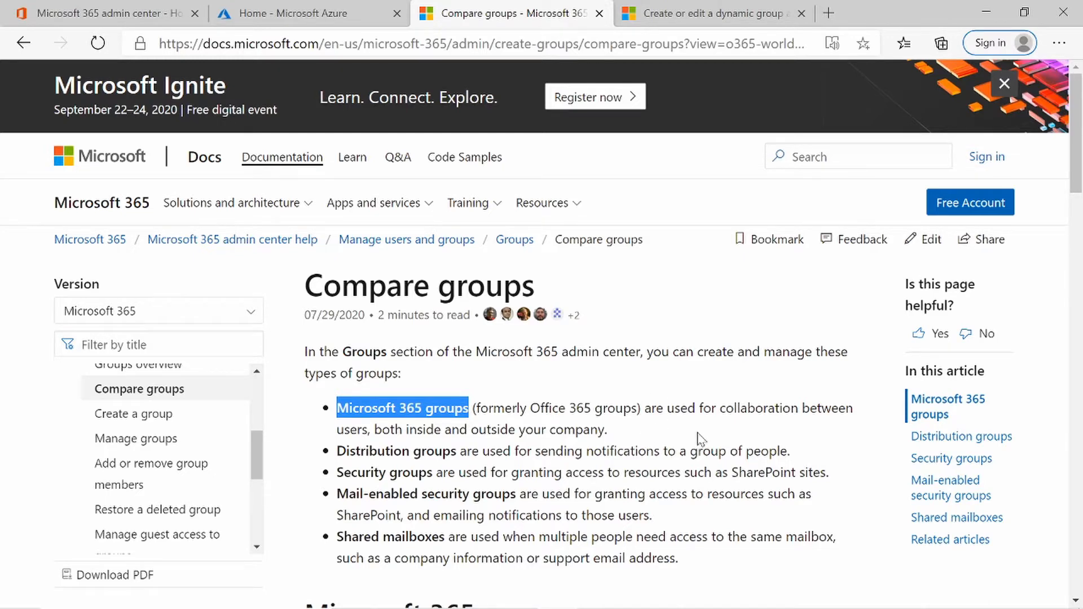
drag(337, 451, 496, 451)
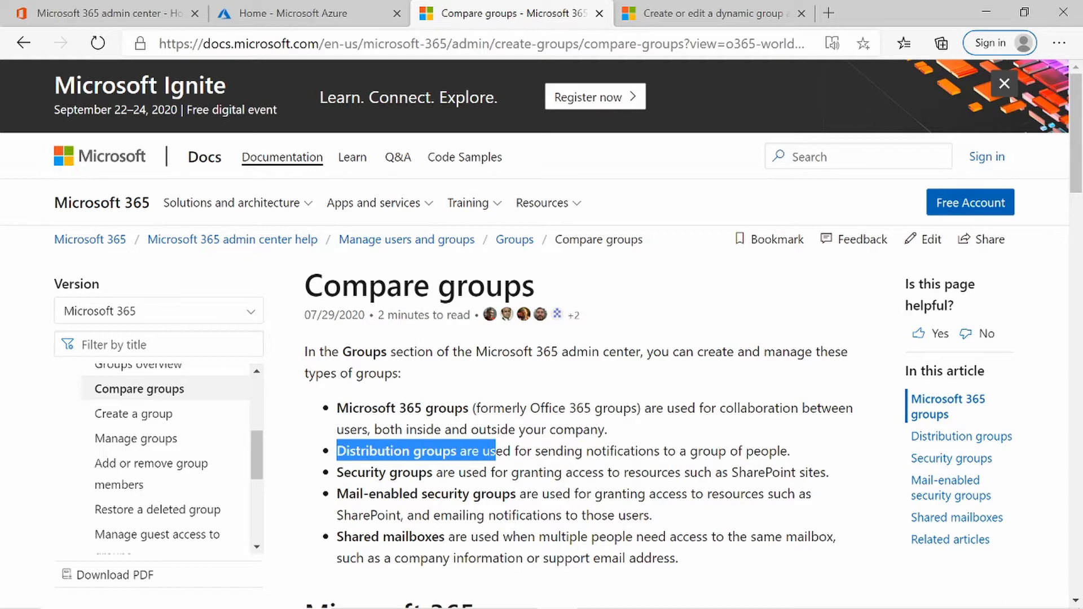
click(337, 458)
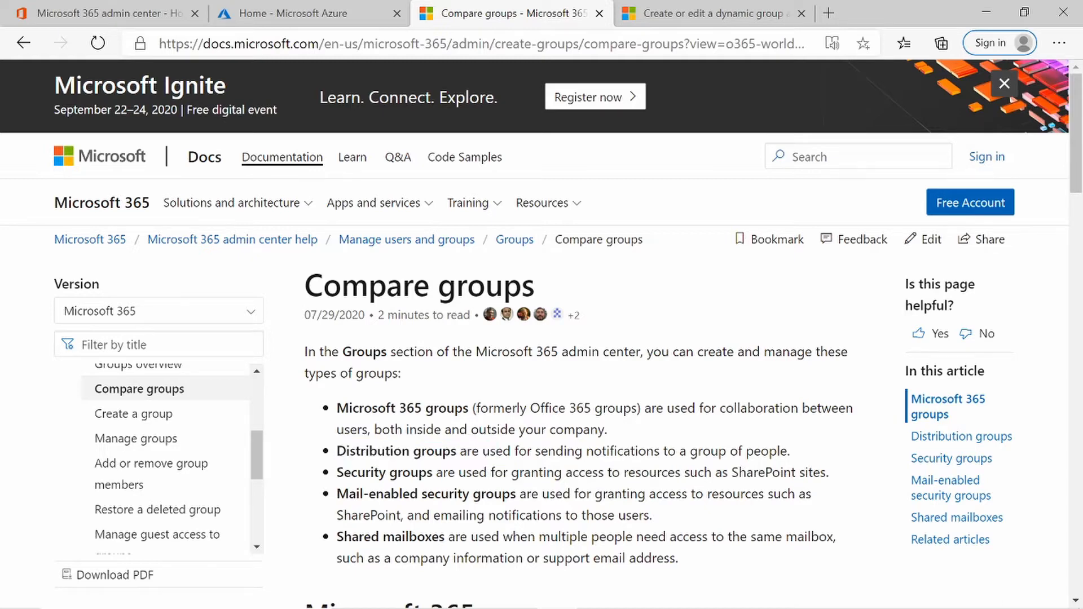
drag(457, 451, 332, 453)
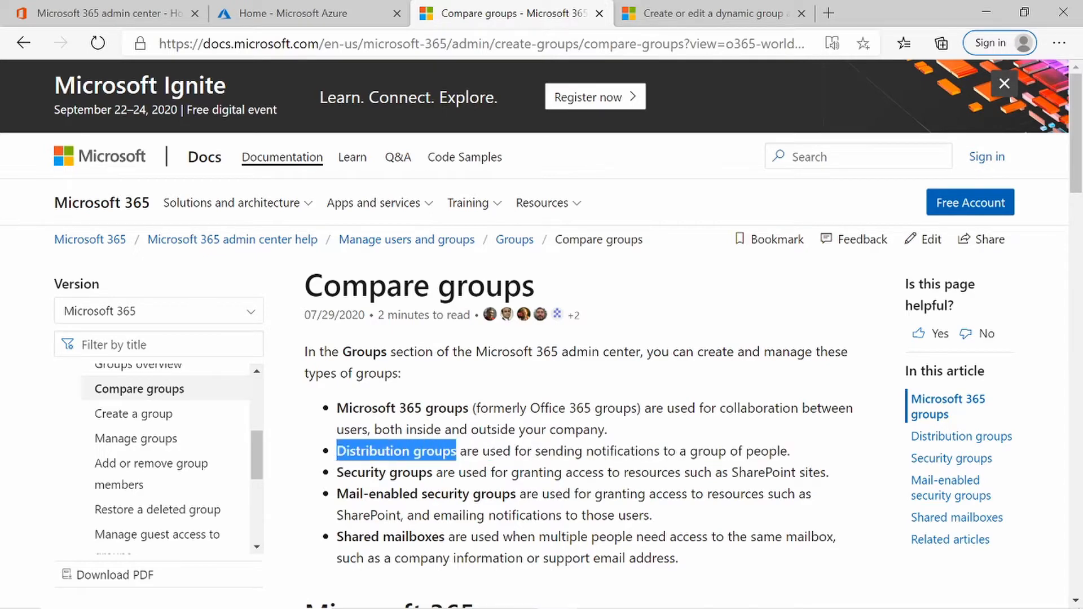
drag(337, 474, 435, 474)
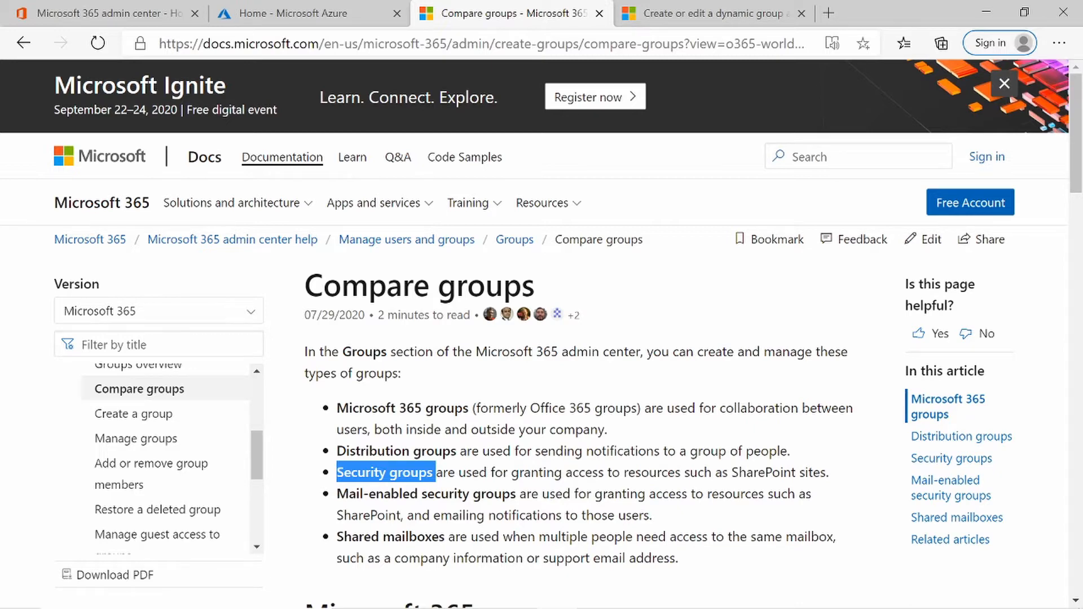
drag(511, 494, 336, 498)
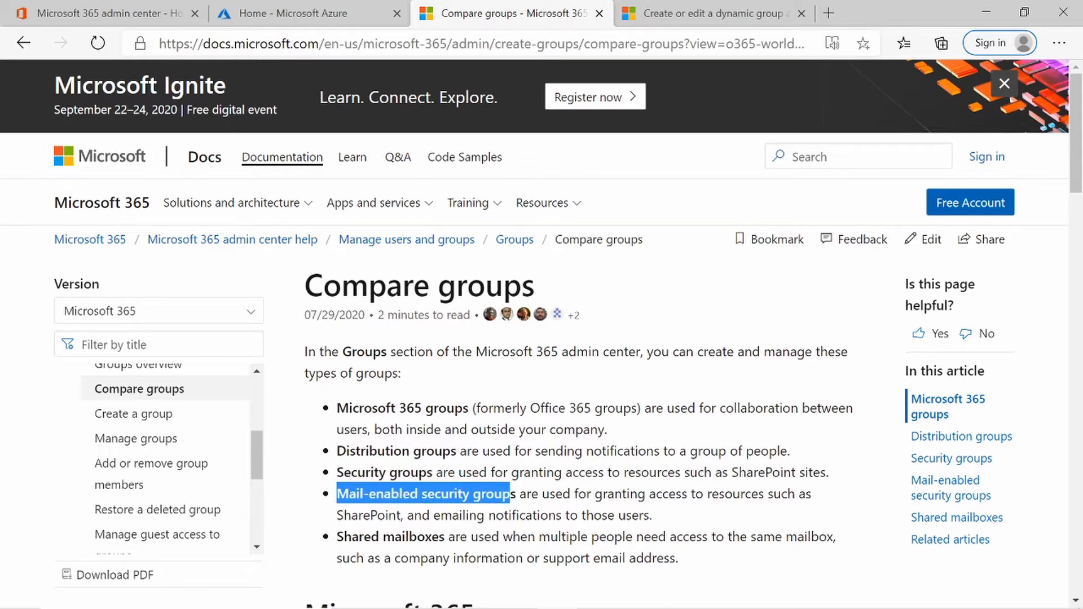
drag(337, 450, 443, 472)
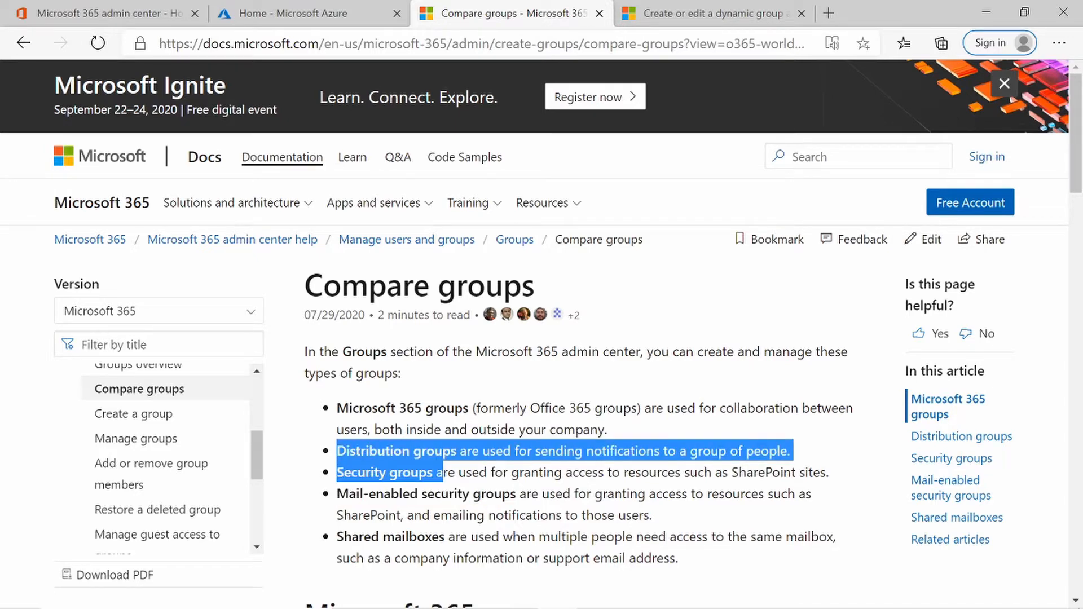
scroll(443, 473, down, 1)
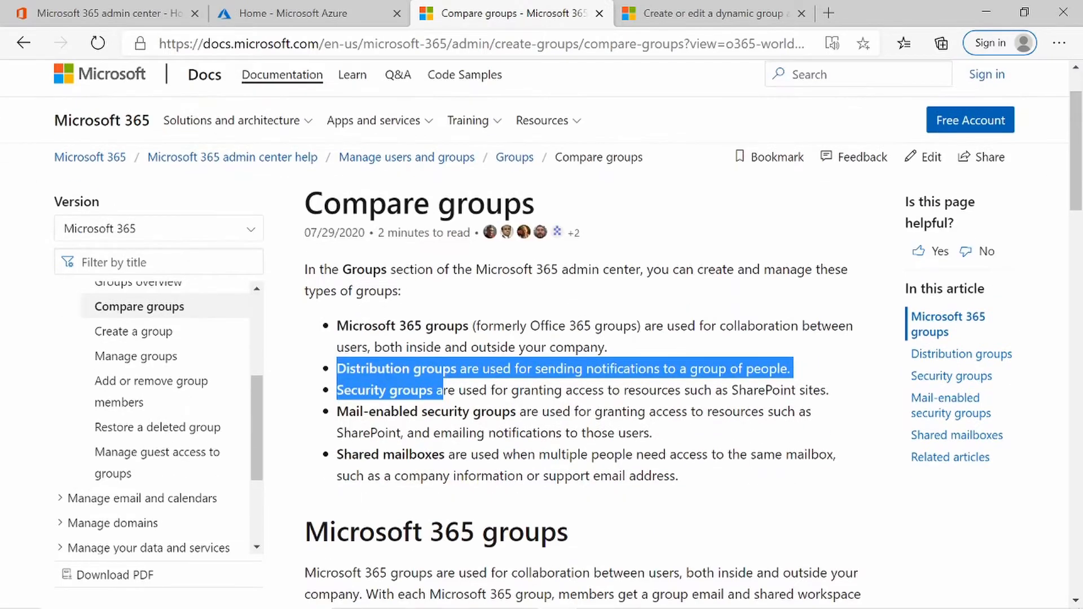
drag(439, 454, 337, 454)
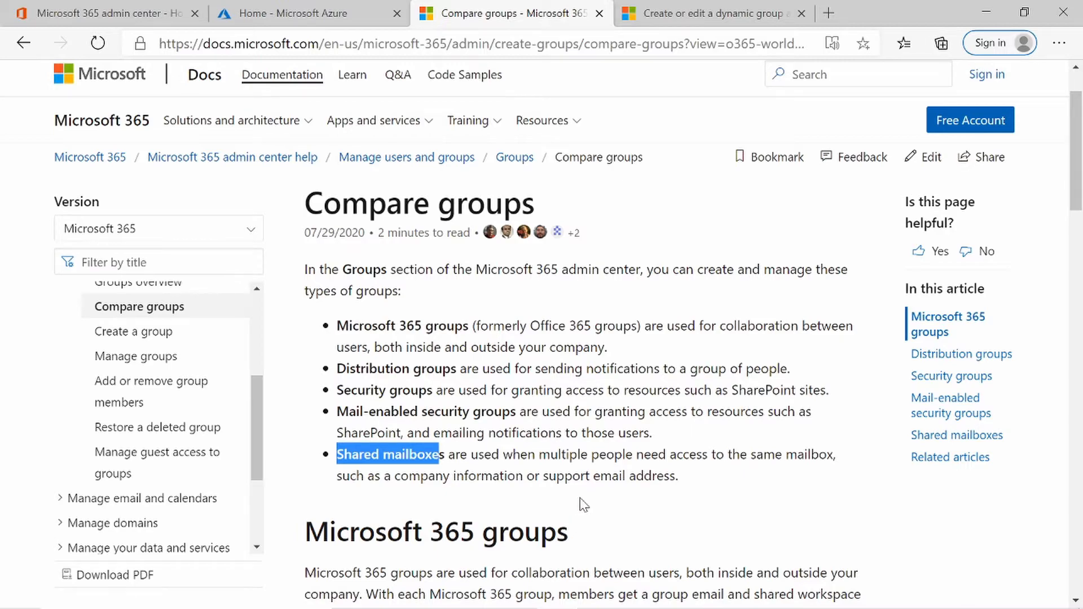
Step: Skim the detailed sections on each group type in the Compare groups article and return to its beginning
scroll(689, 341, down, 10)
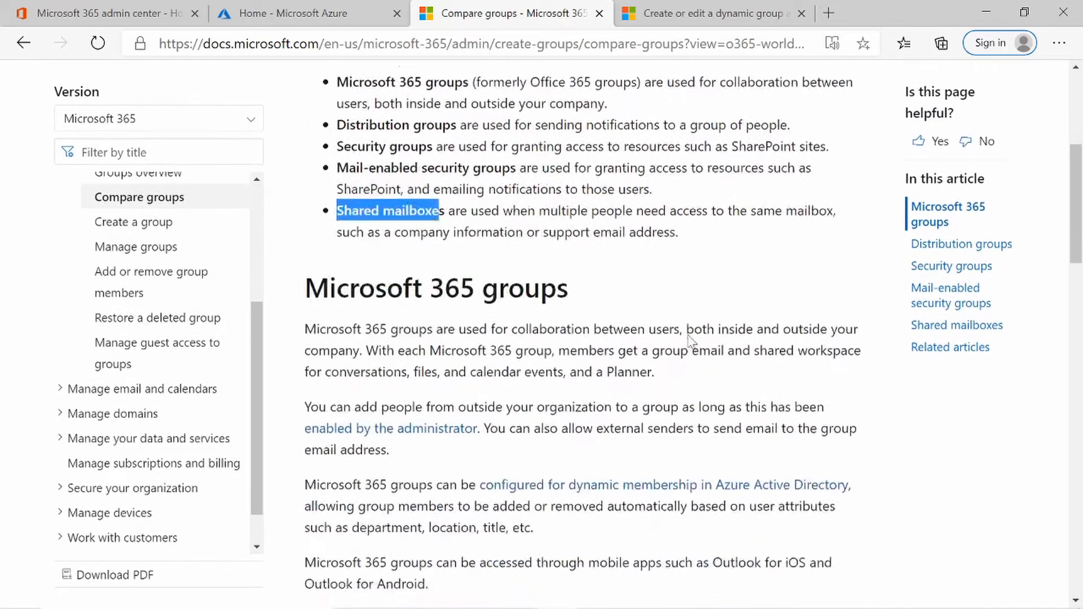
scroll(689, 342, down, 5)
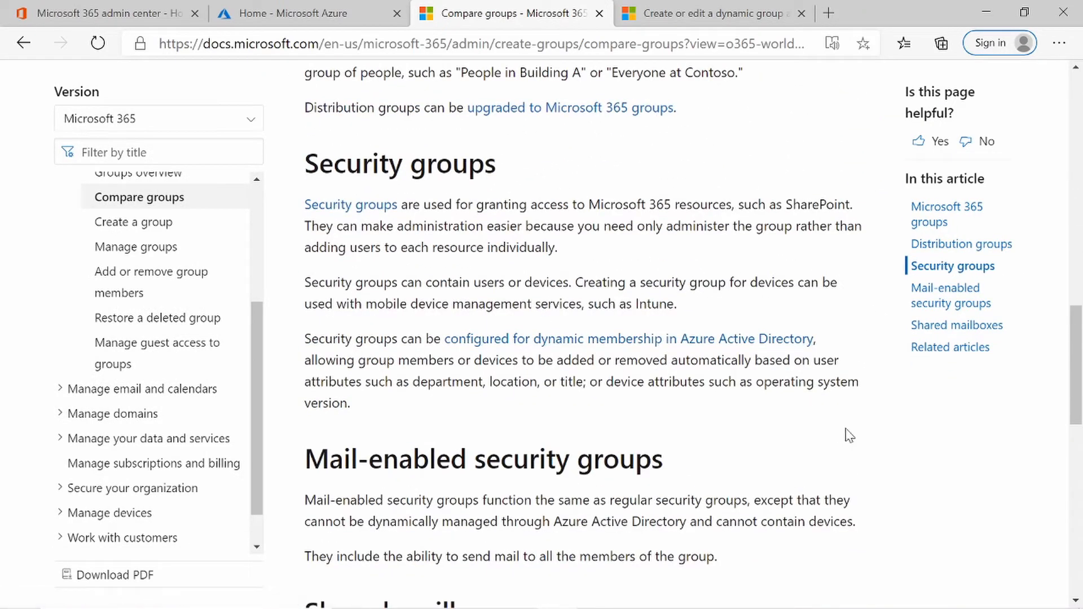
scroll(847, 435, down, 4)
scroll(846, 440, up, 10)
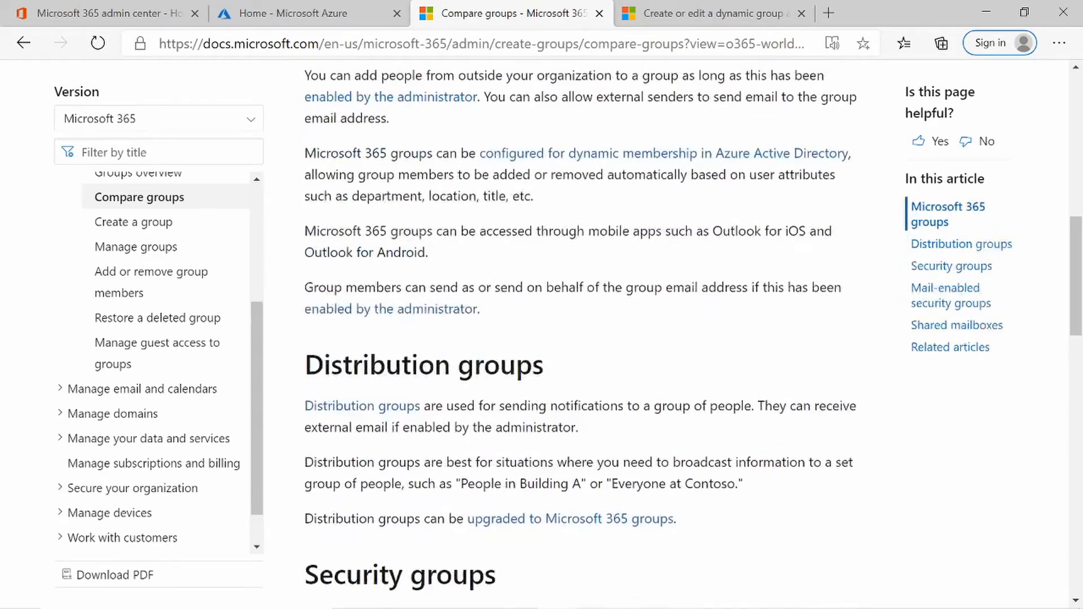
scroll(841, 455, up, 12)
click(841, 454)
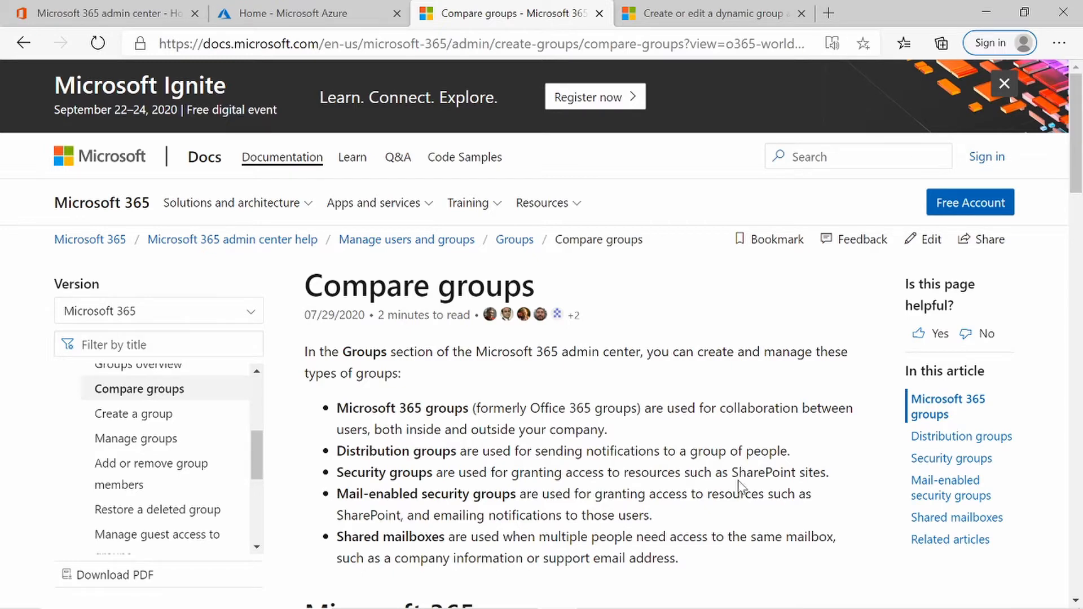
Step: Open the article on creating or updating a dynamic group in Azure Active Directory and review its rule builder section
click(687, 17)
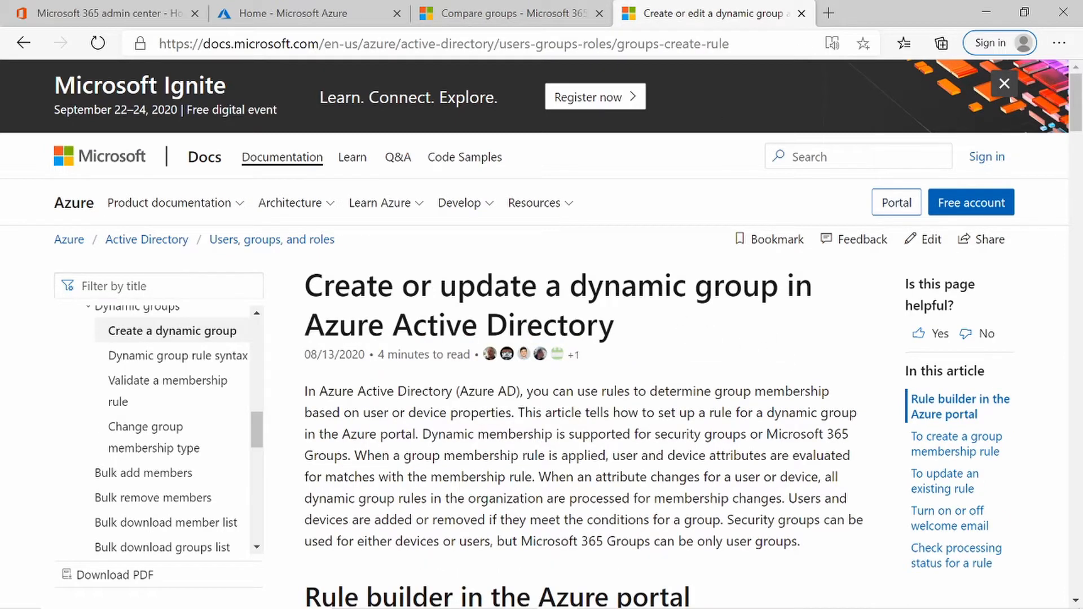
drag(570, 286, 812, 286)
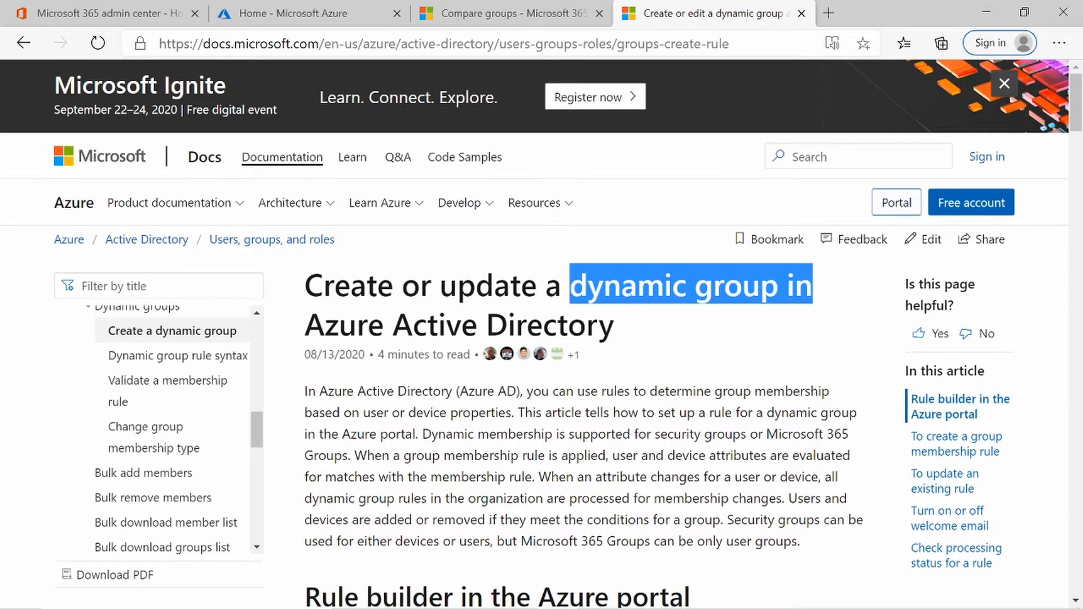
scroll(749, 426, down, 3)
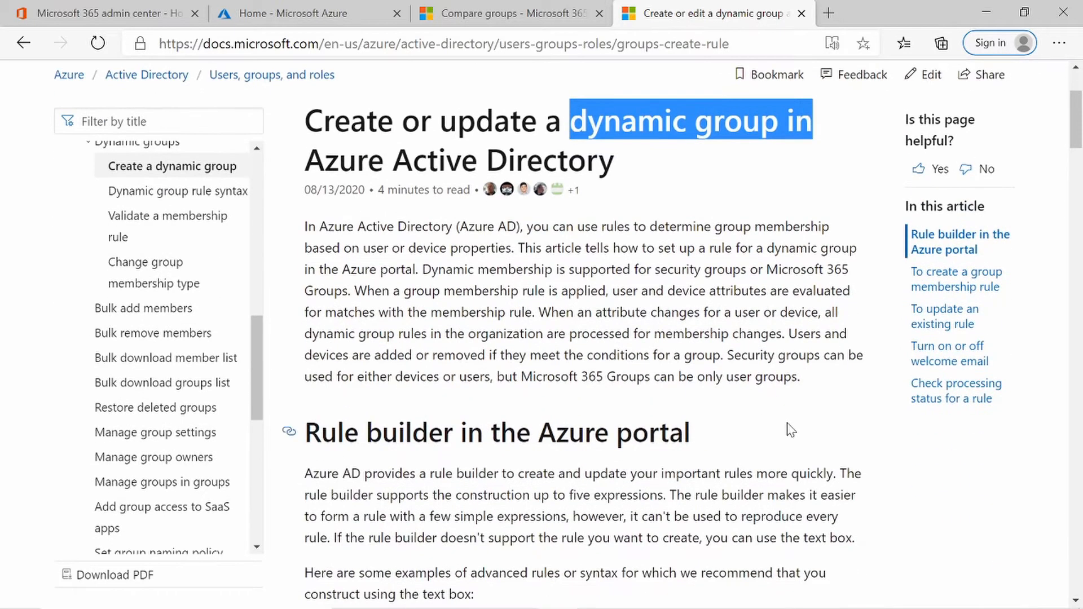
scroll(797, 436, down, 3)
scroll(797, 435, down, 8)
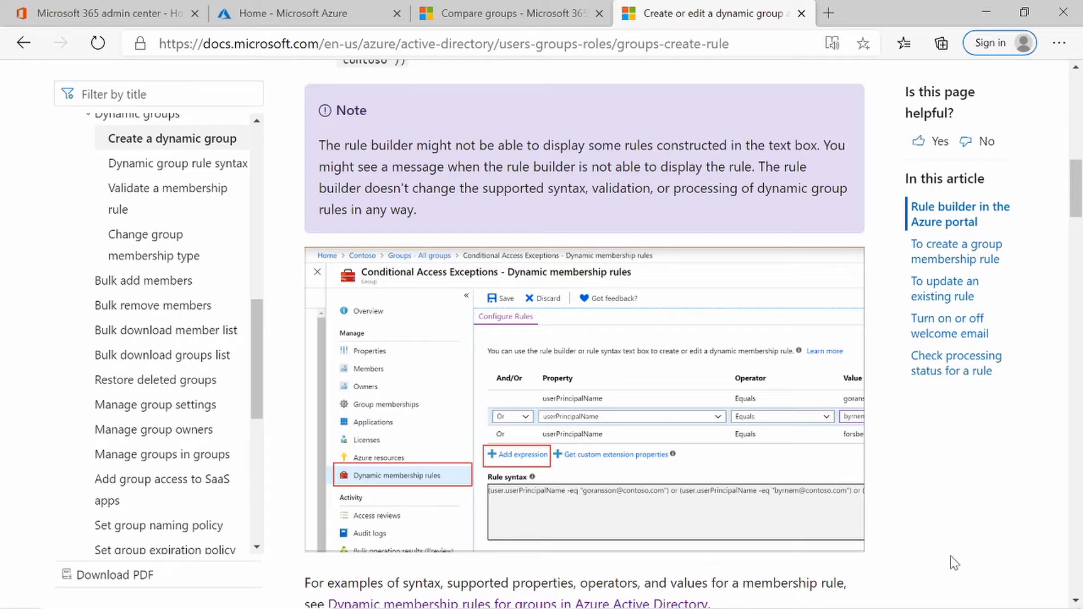
scroll(953, 563, down, 3)
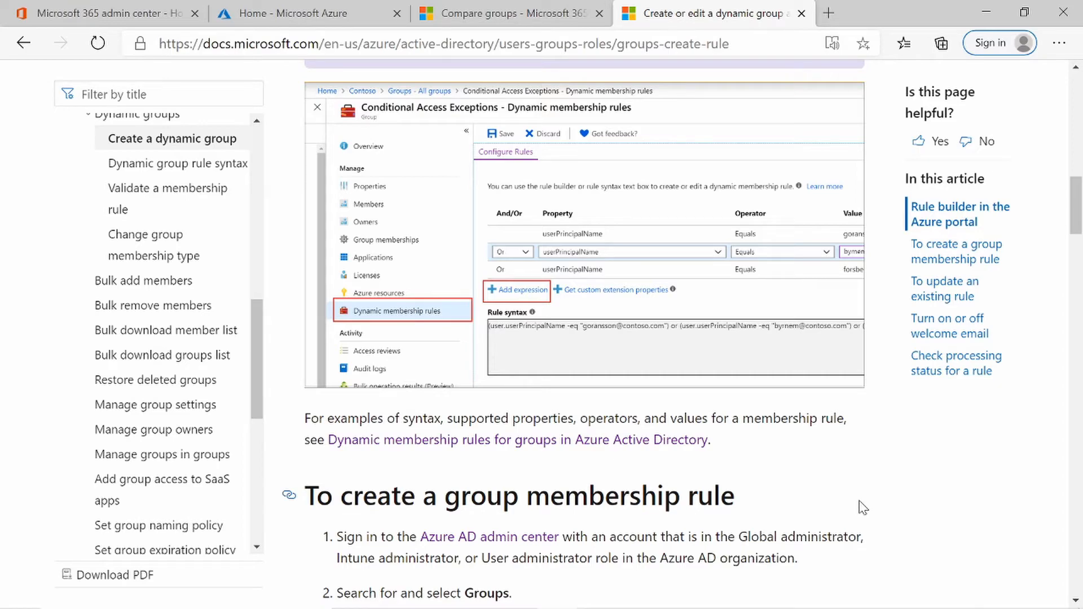
scroll(862, 507, up, 15)
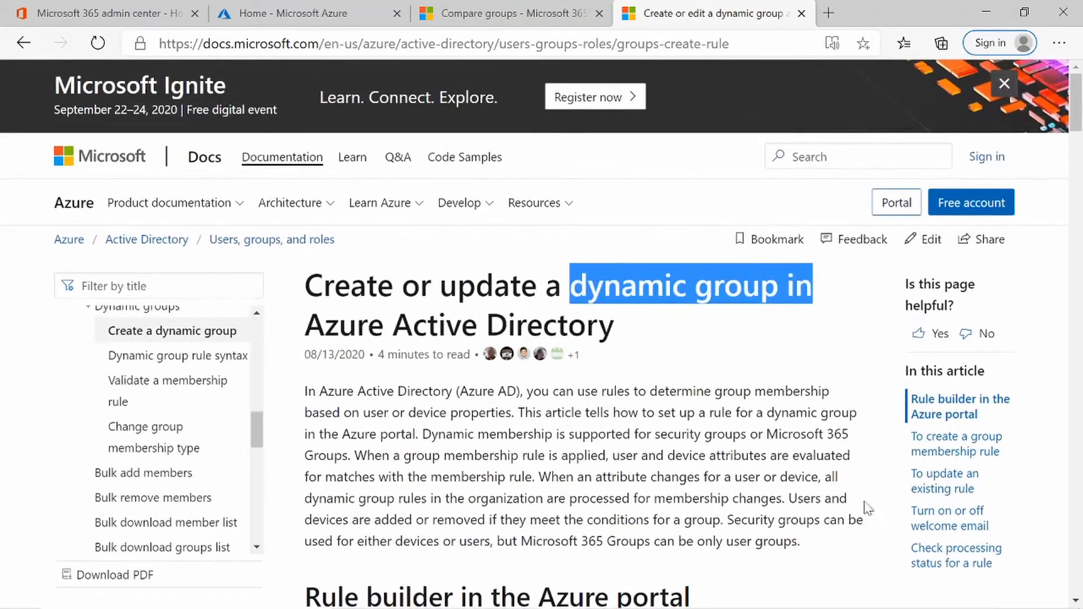
Step: Skim the whole dynamic group article, from creating and updating membership rules to checking a rule's processing status
scroll(883, 361, down, 8)
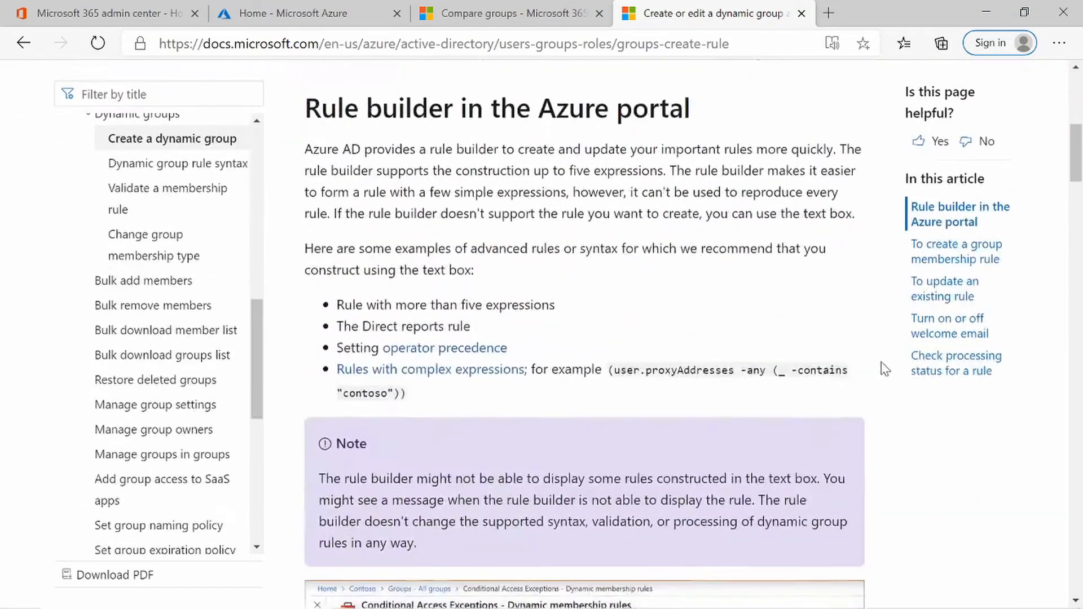
scroll(885, 369, down, 18)
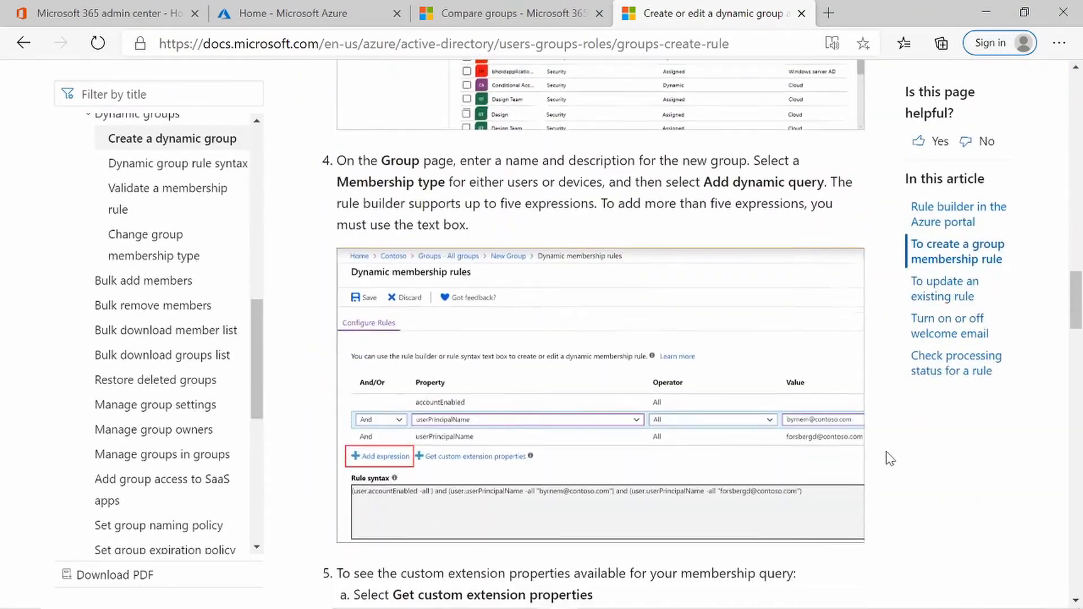
scroll(891, 459, down, 20)
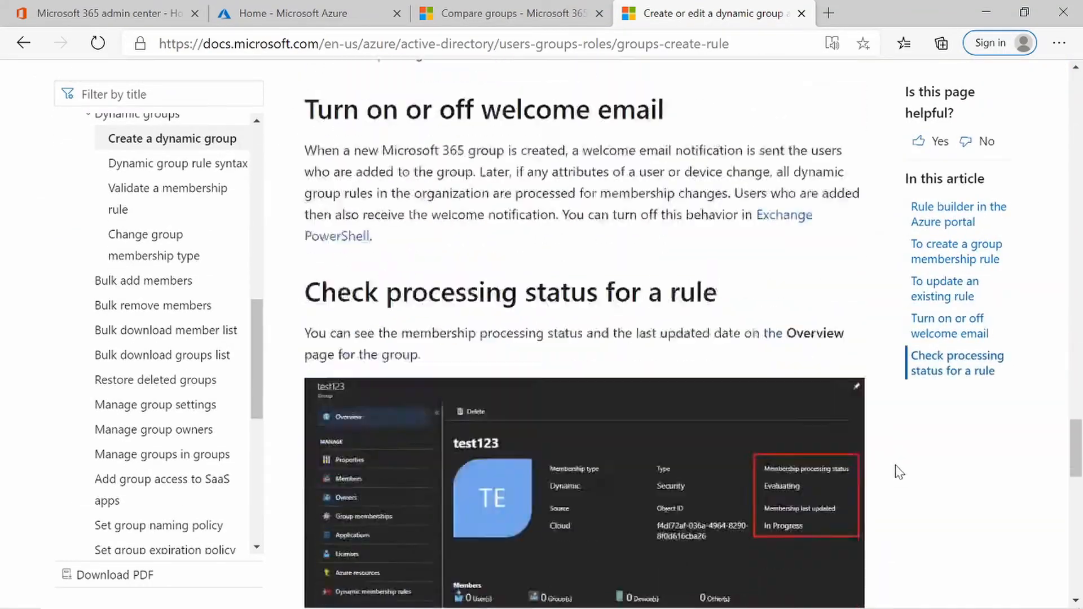
scroll(903, 468, down, 18)
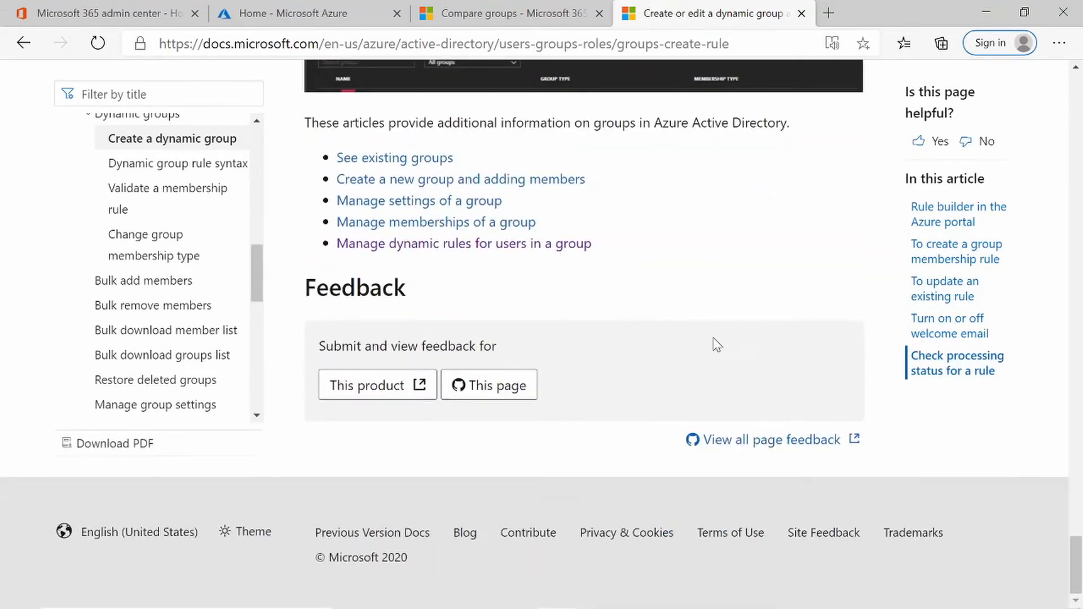
scroll(801, 248, up, 20)
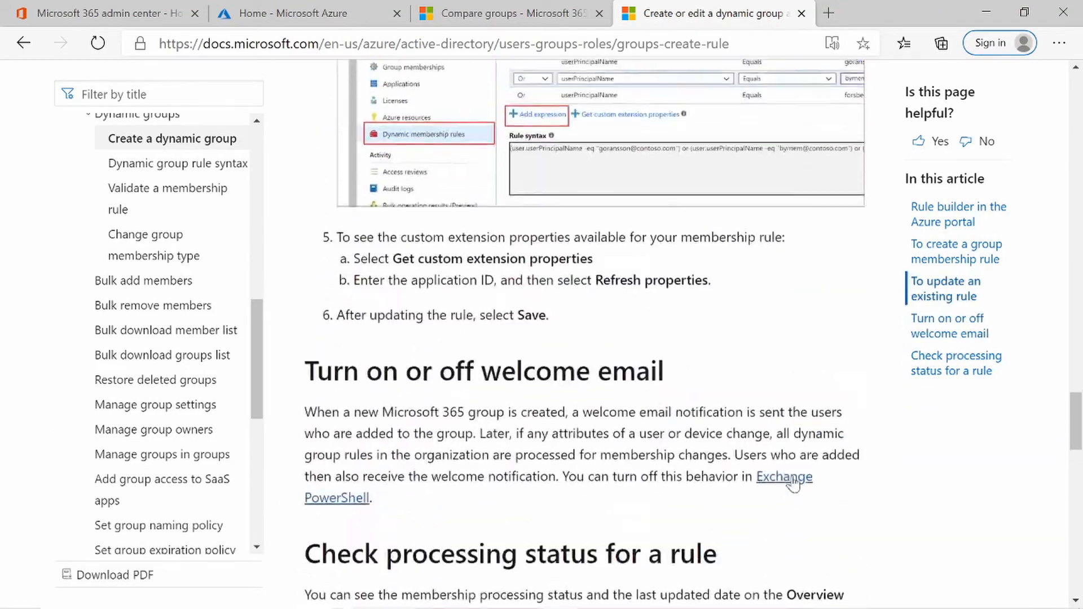
scroll(793, 482, up, 15)
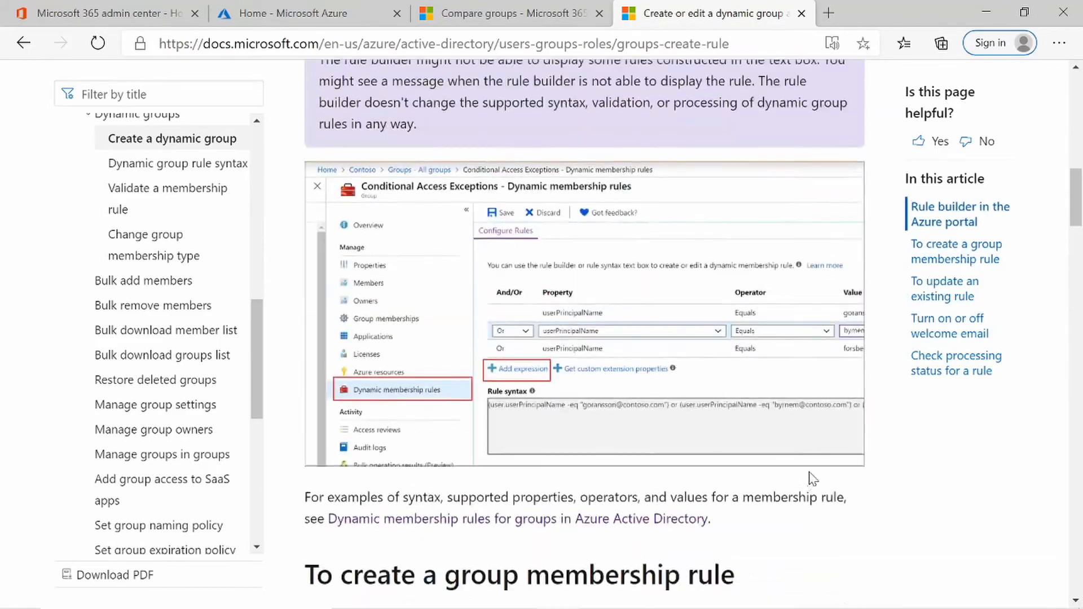
scroll(812, 478, up, 10)
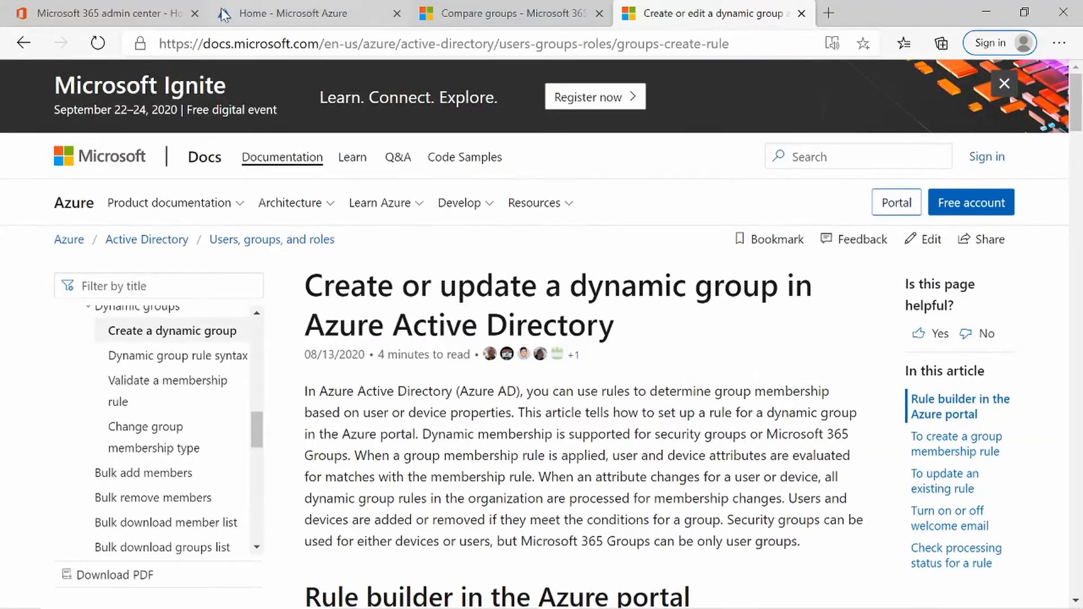
Step: Switch to the Microsoft 365 admin center and view the active users list, followed by the active groups list
click(112, 22)
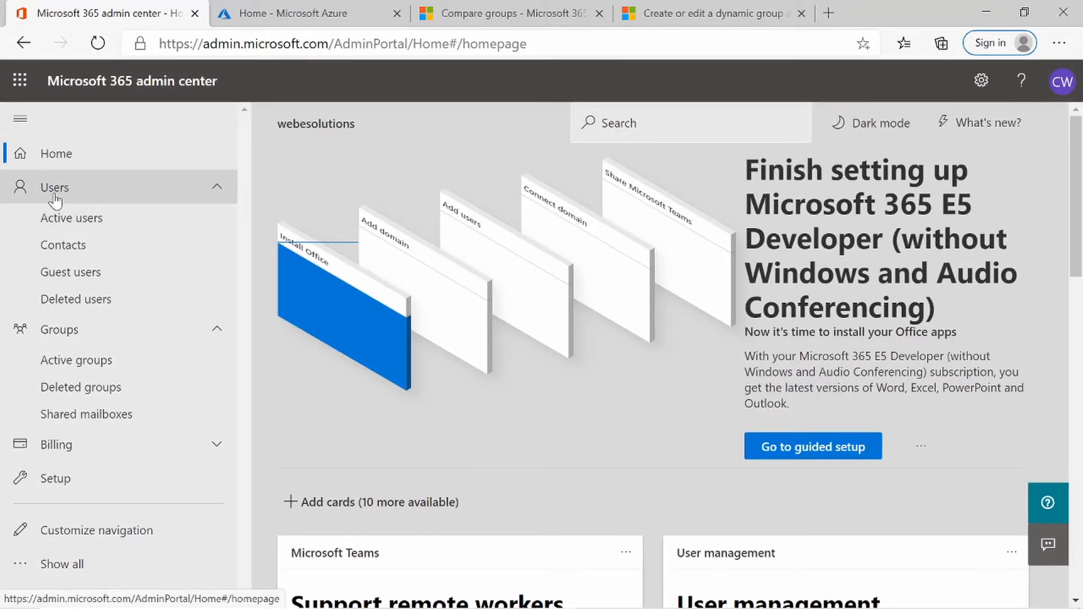
click(67, 223)
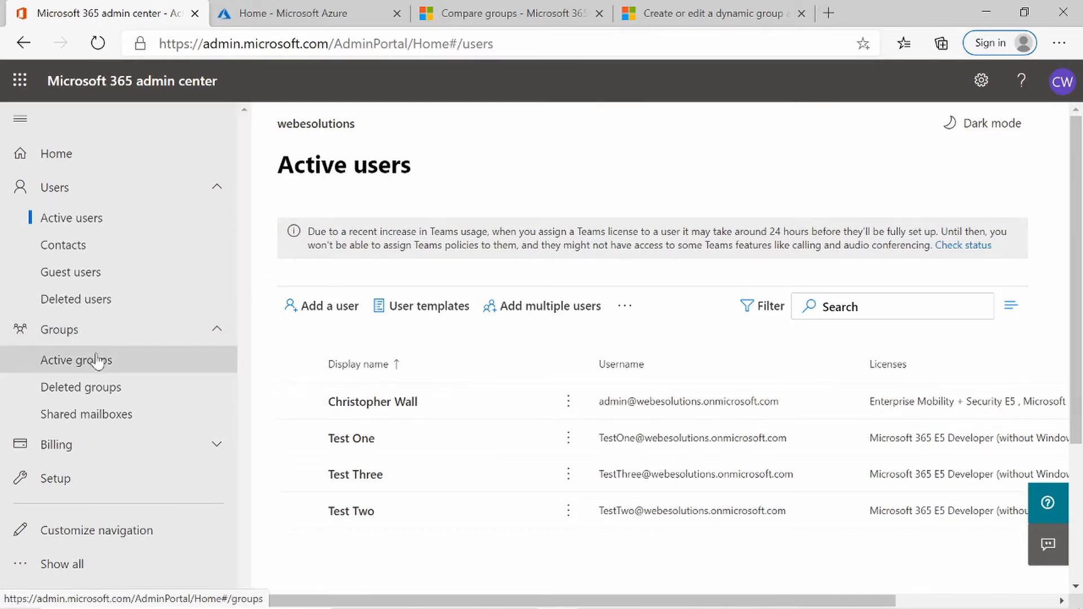
click(83, 369)
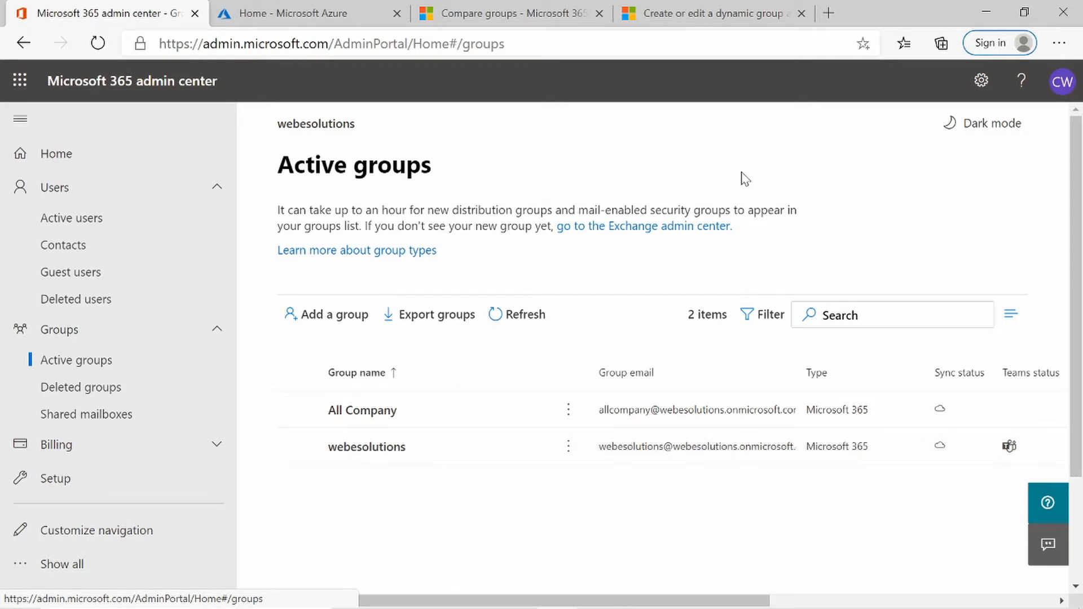
Step: Start adding a group to review the available group types, and close the wizard without creating a group
click(335, 316)
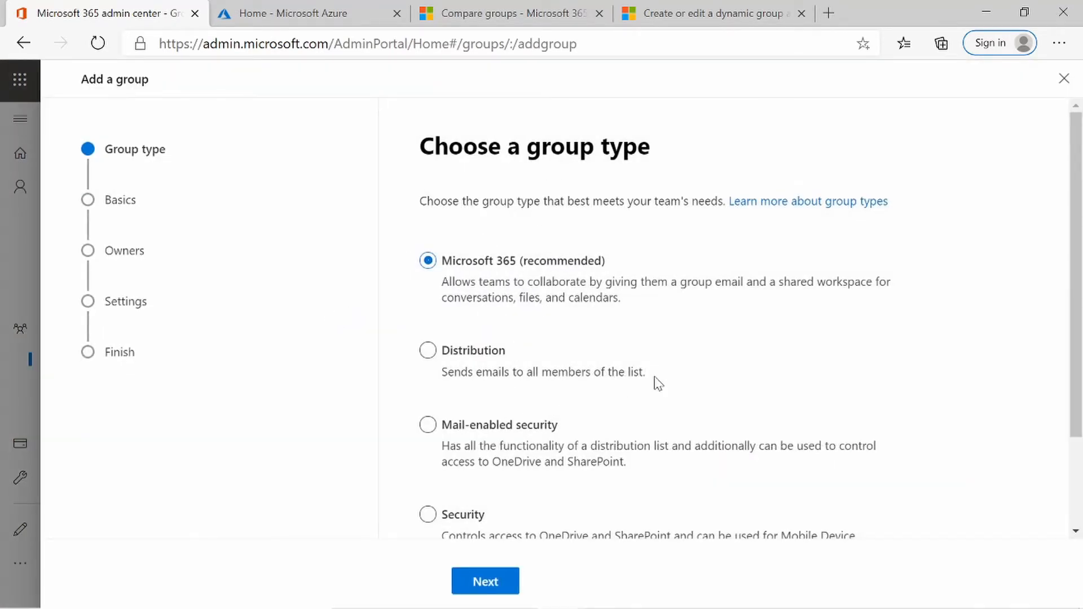
scroll(657, 384, down, 2)
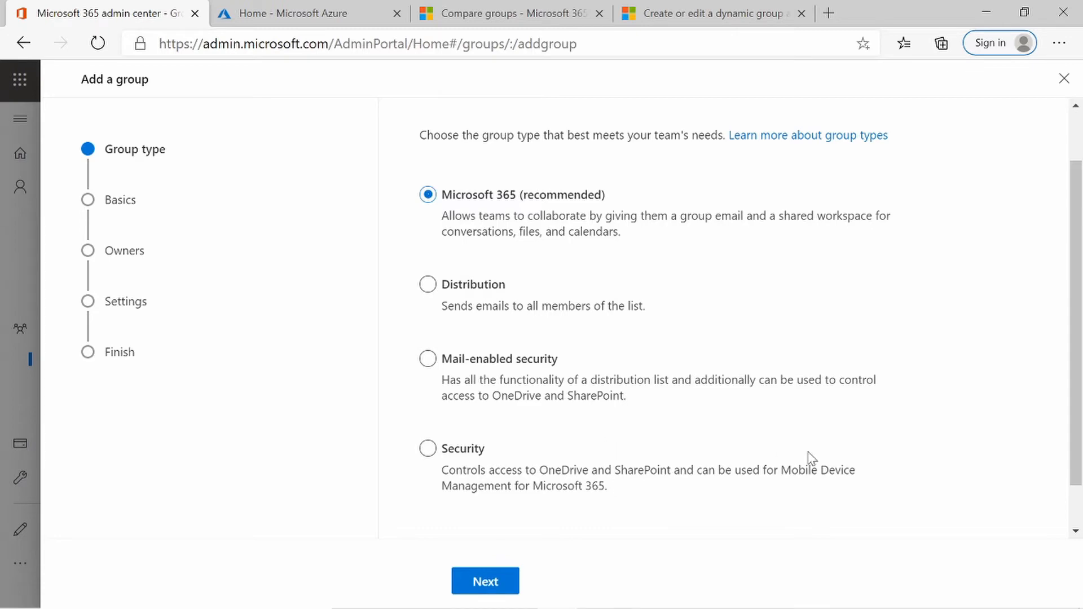
scroll(864, 437, up, 1)
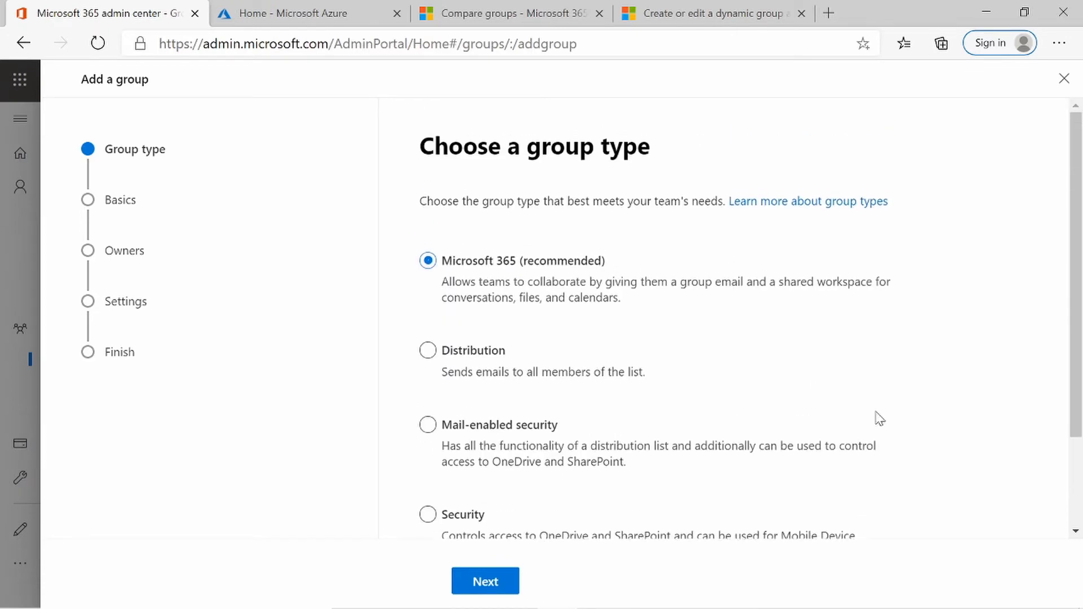
click(1065, 80)
click(434, 364)
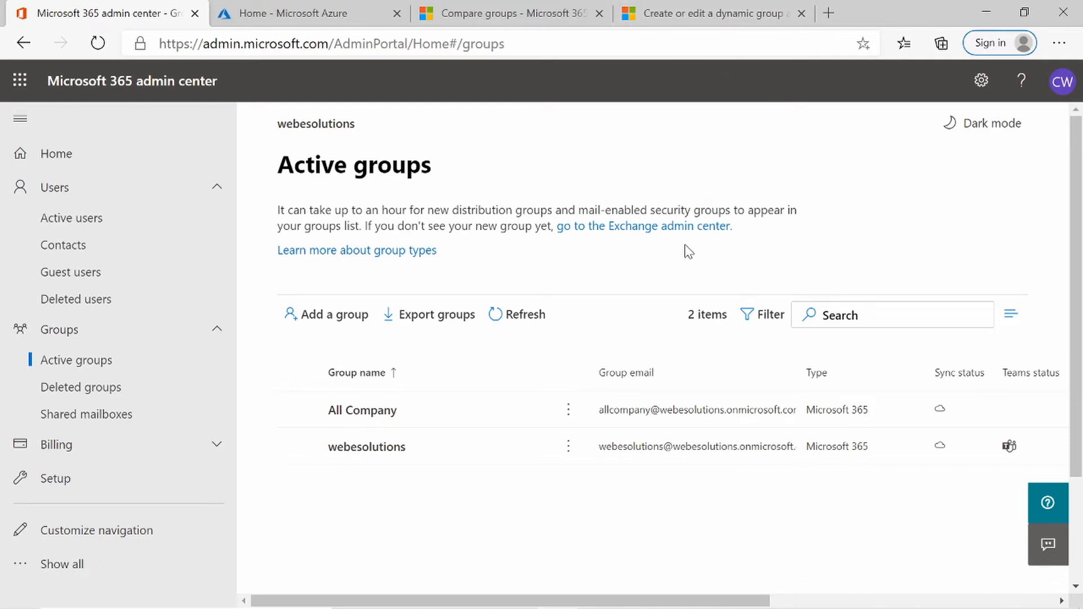
Step: Switch to the Azure portal and search its services for "azure active", clearing the search without opening a result
click(299, 16)
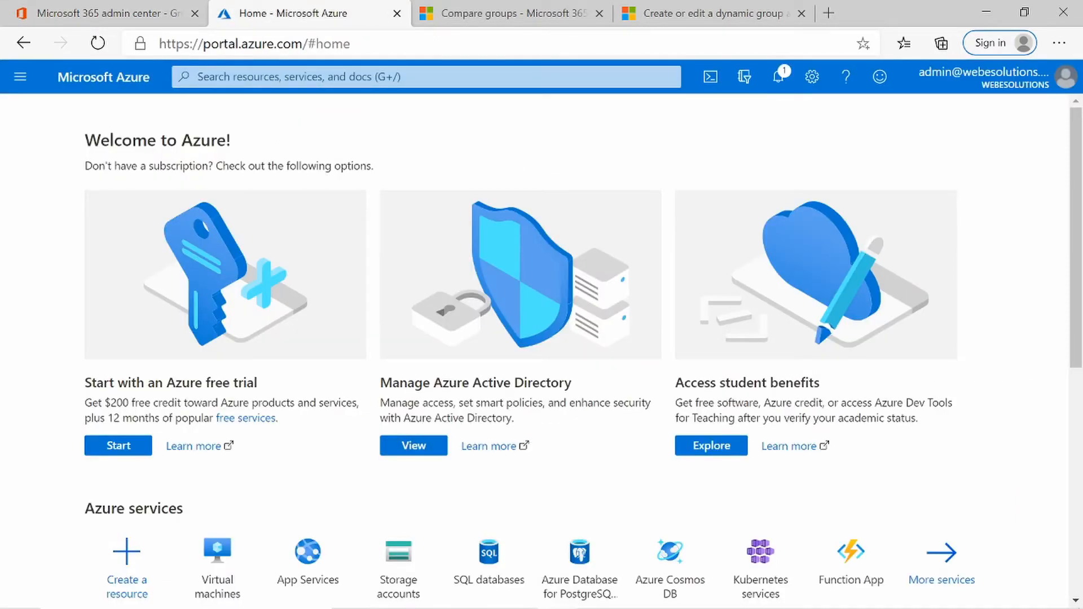
drag(571, 384, 437, 390)
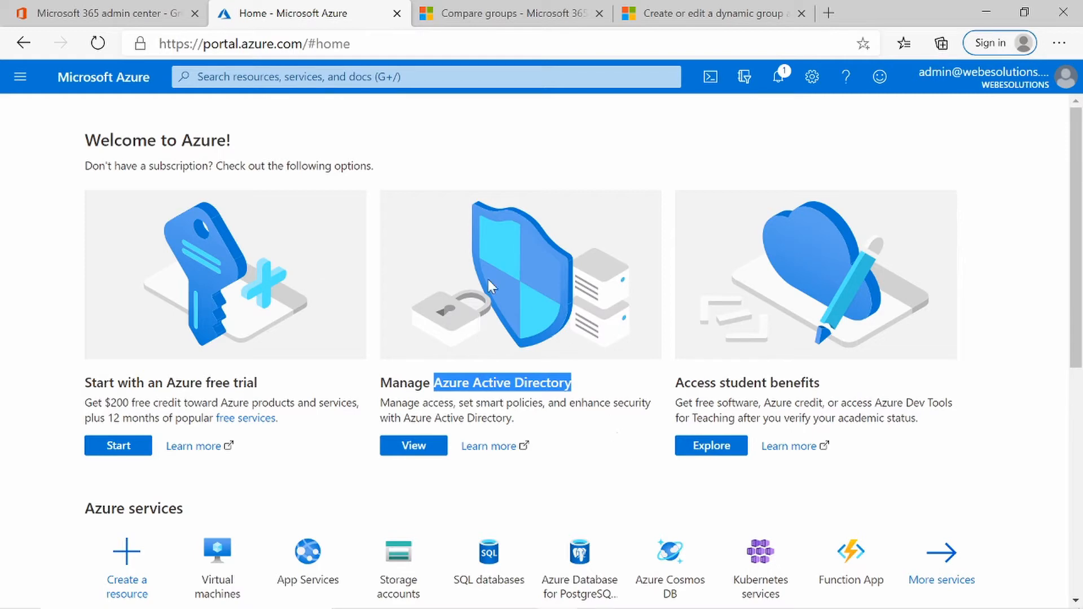
click(373, 77)
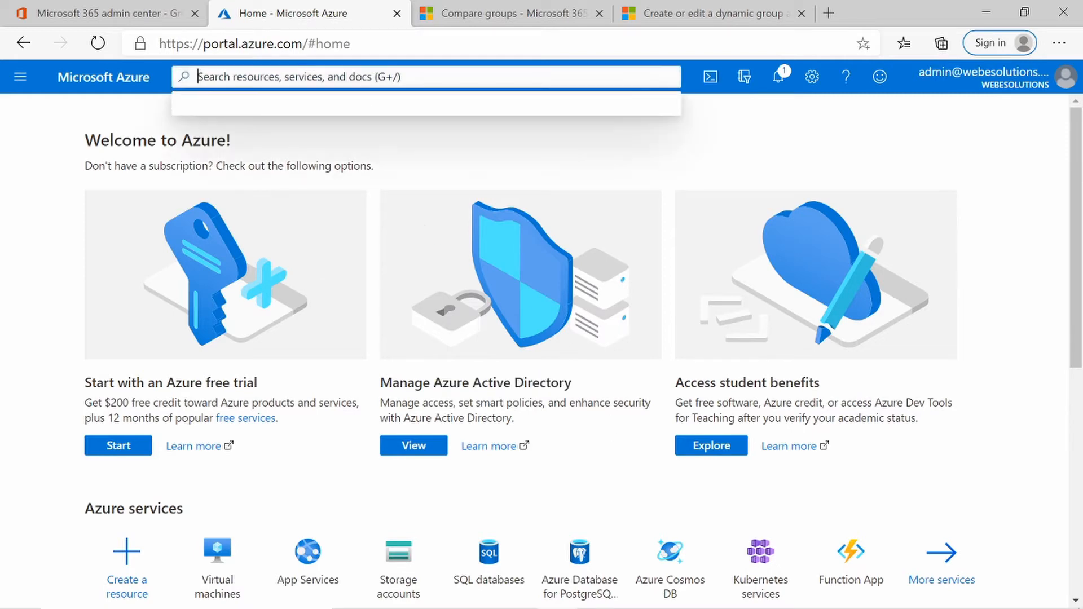
text(azur)
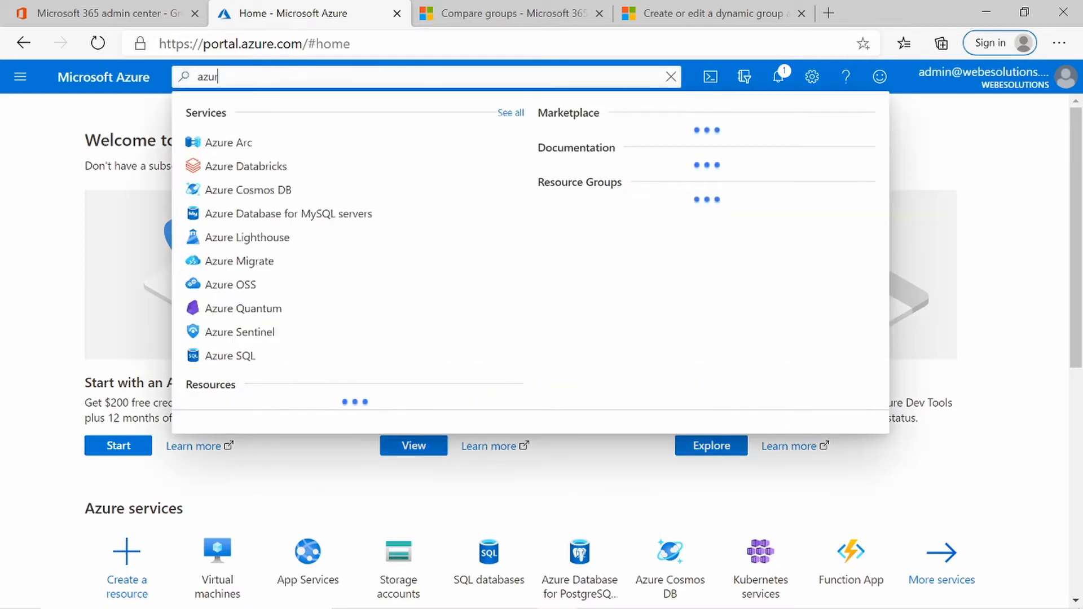
text(e act)
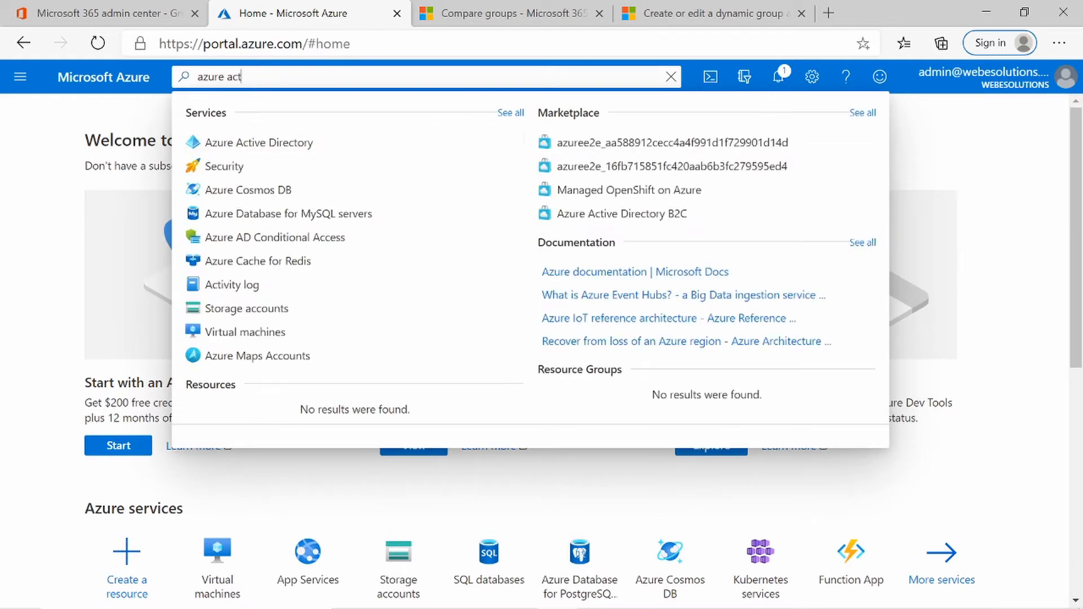
text(ive)
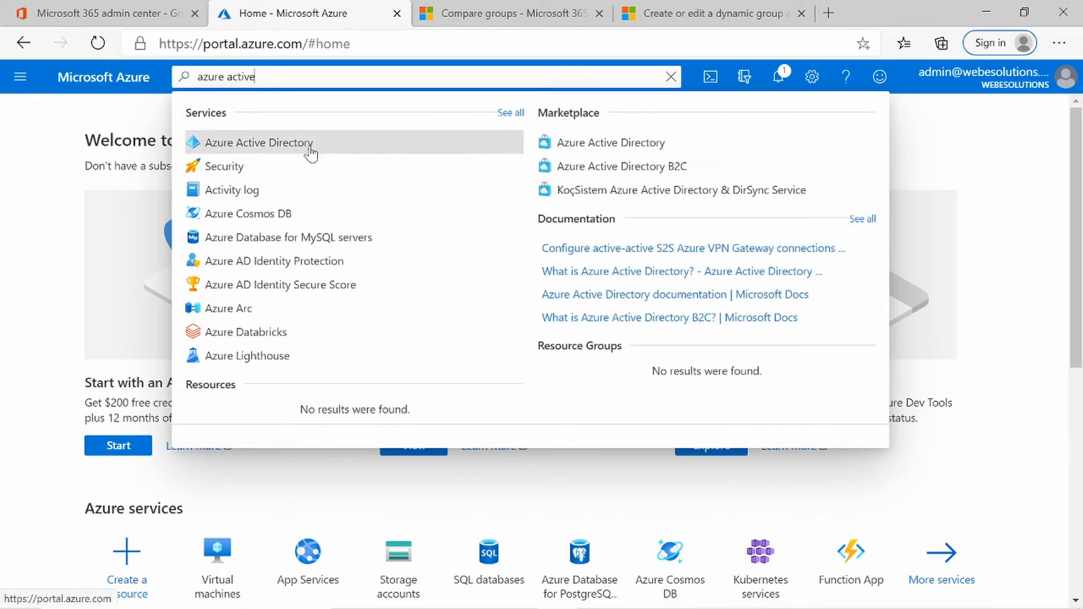
click(671, 76)
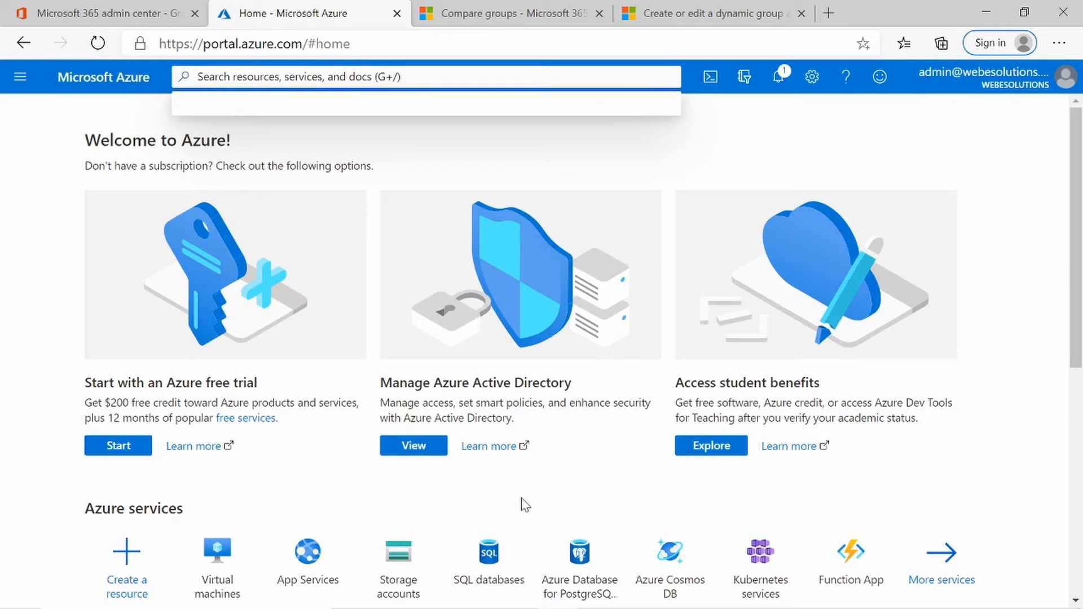
Step: Open the groups list in Azure Active Directory and start creating a new group
click(418, 449)
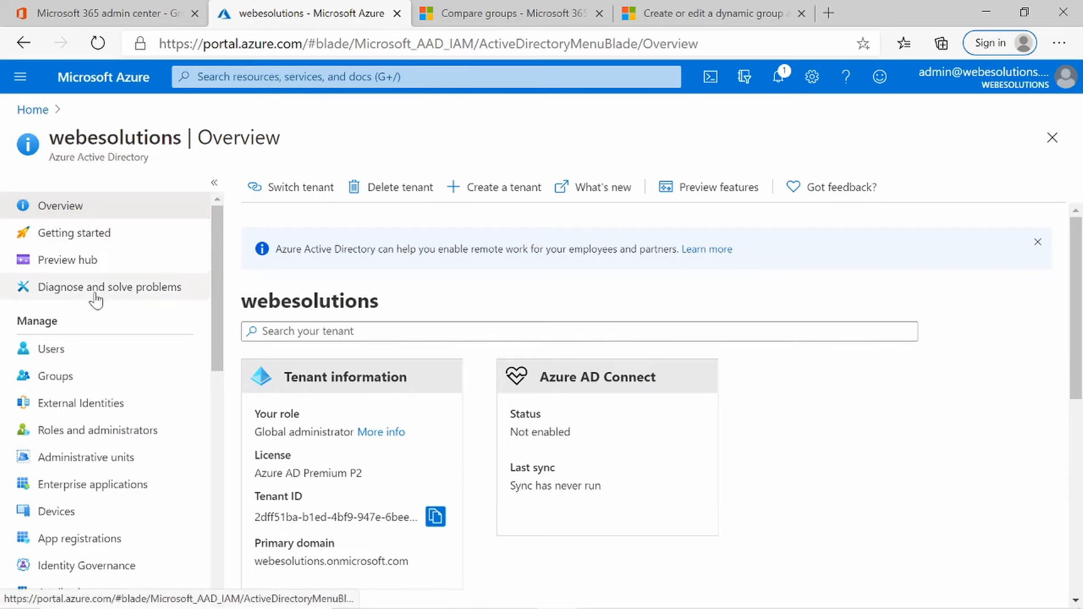
click(49, 378)
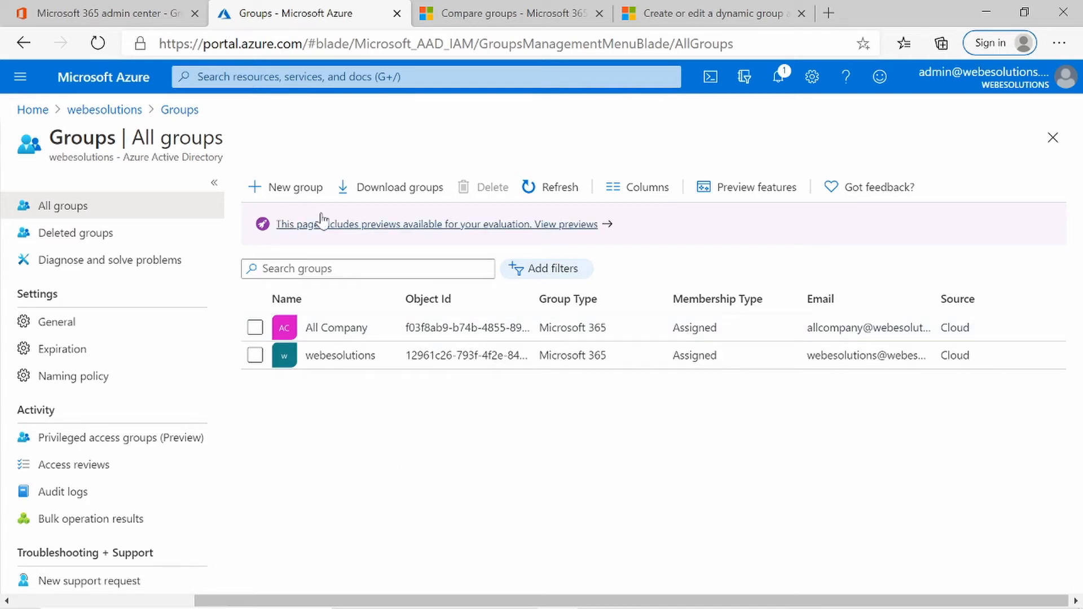
click(301, 192)
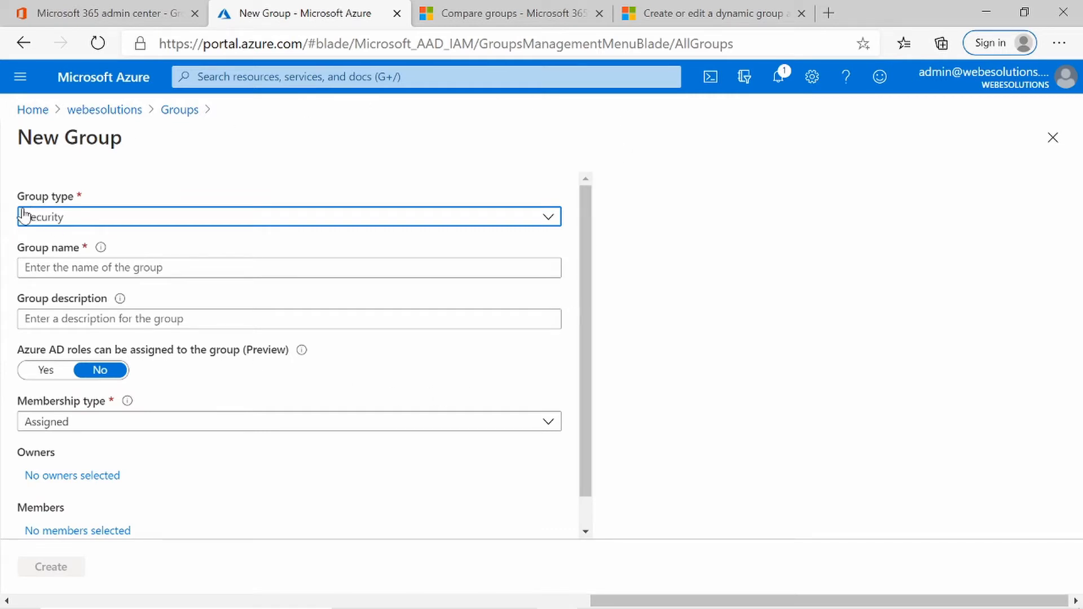
Step: Set the new group's type to Security, its name to "Berlin" and its description to "Users in Berlin"
click(90, 221)
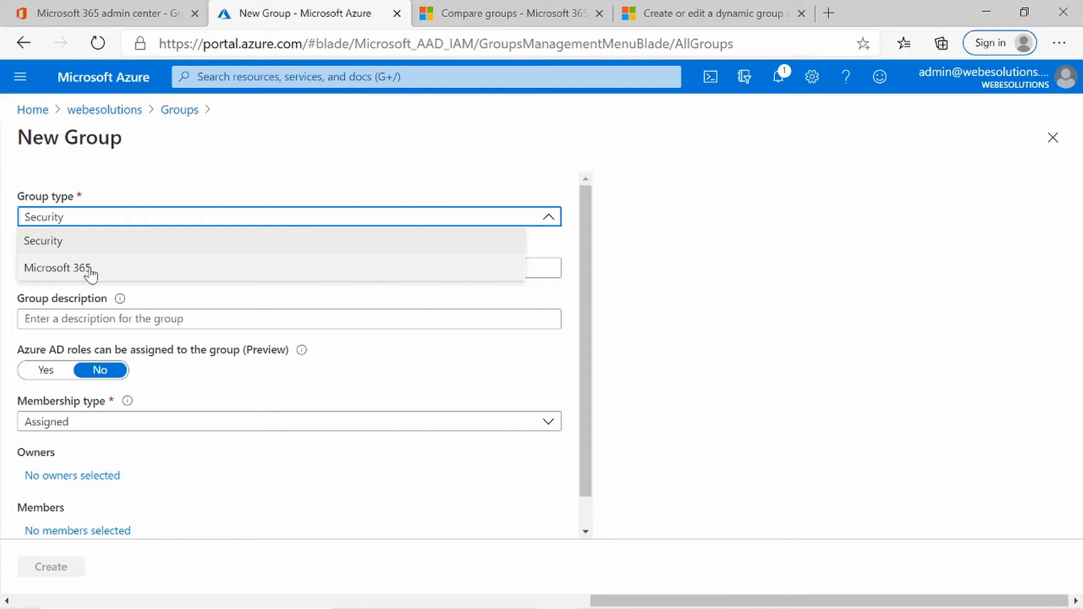
click(70, 246)
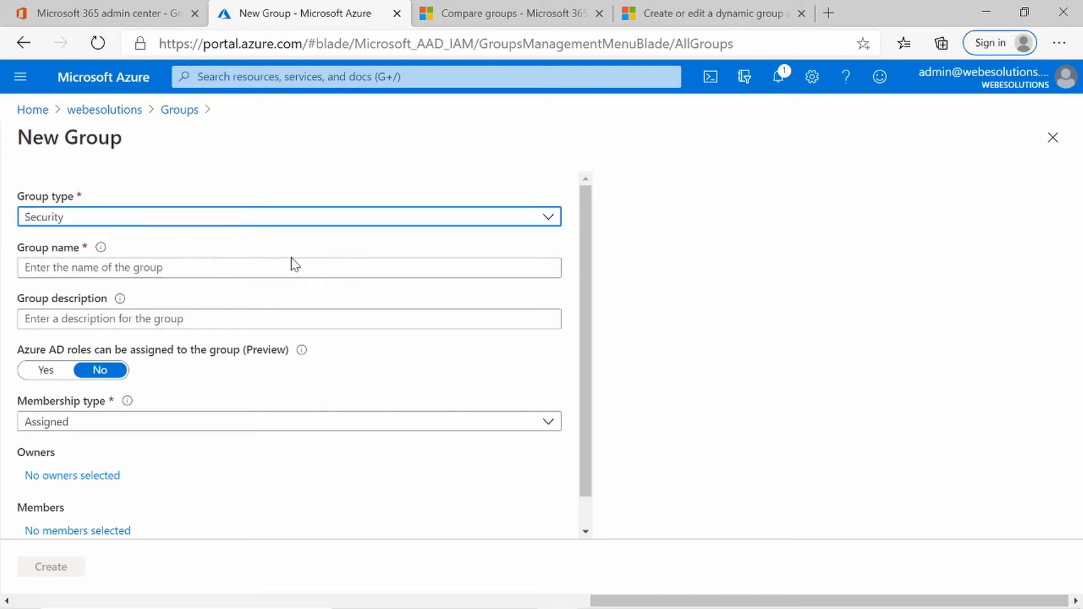
click(192, 268)
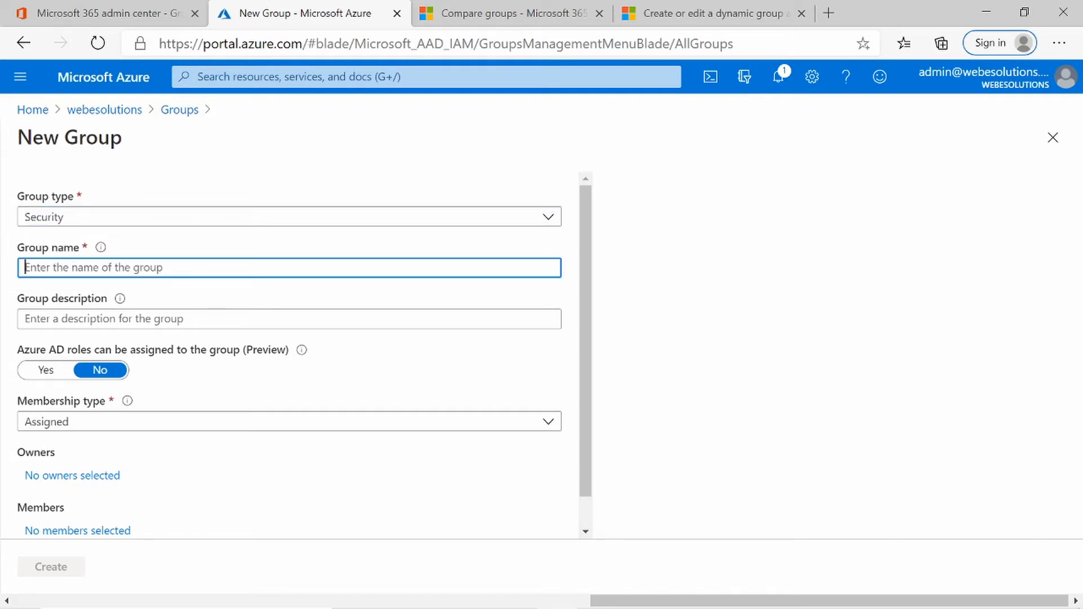
text(Berlin)
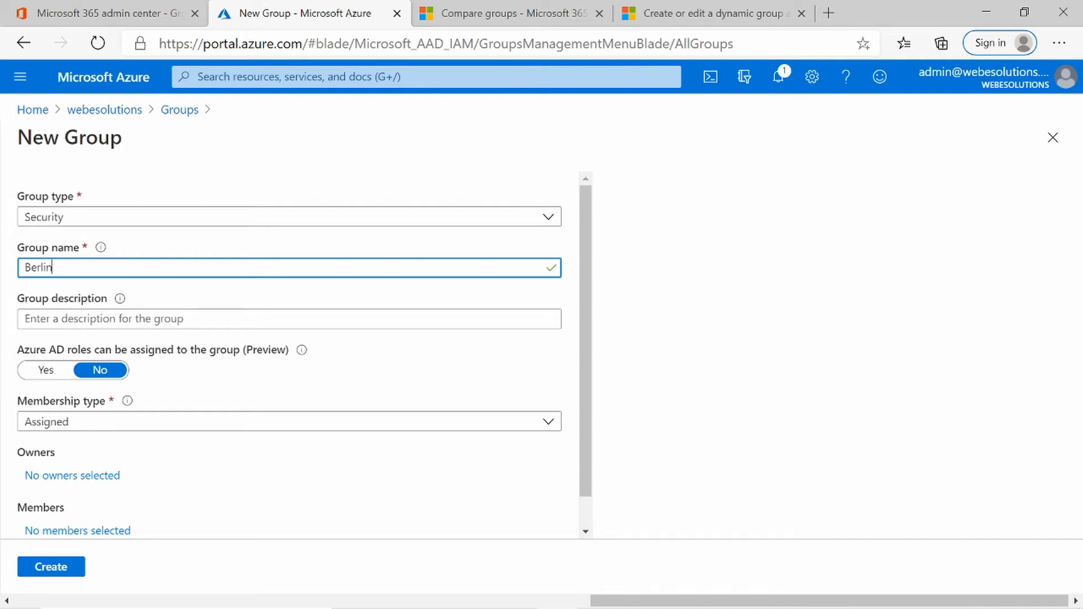
click(145, 319)
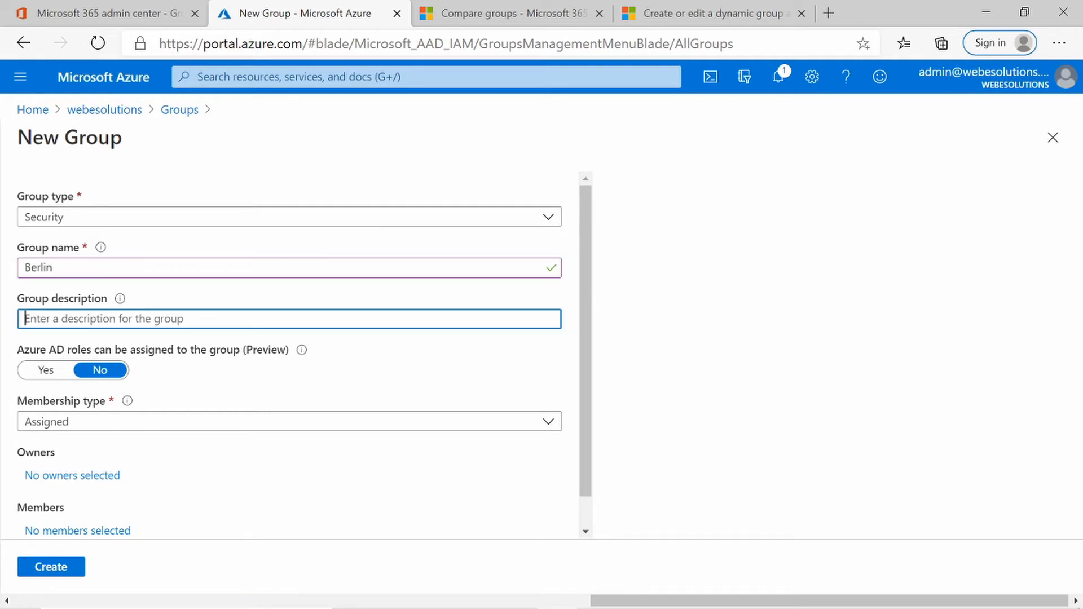
text(U)
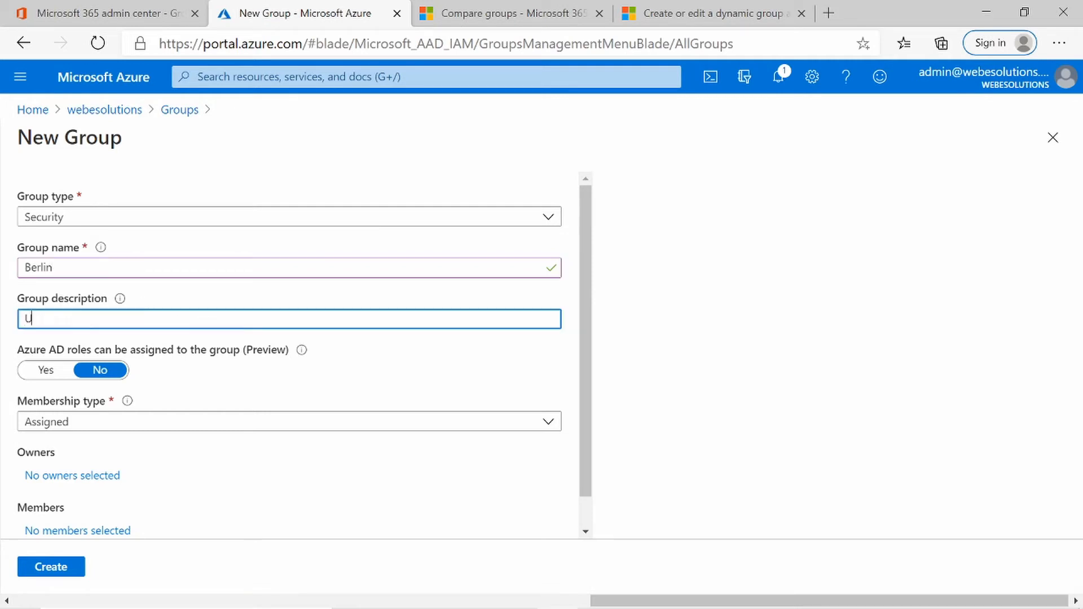
text(sers in Berlin)
Step: Set the group's membership type to Dynamic User and start adding a dynamic query for its members
mouse_move(127, 404)
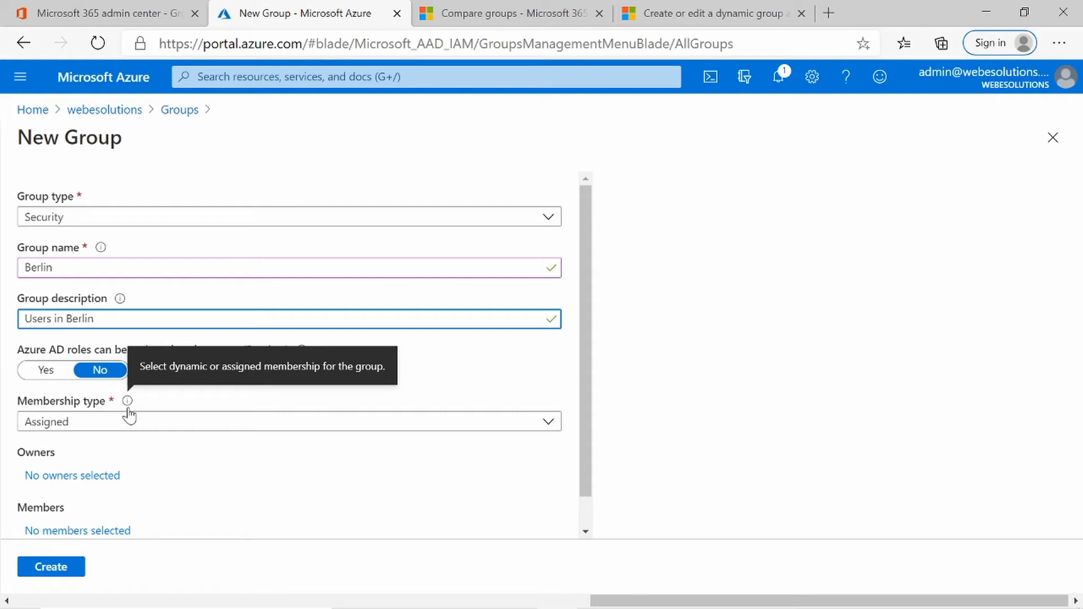
click(142, 432)
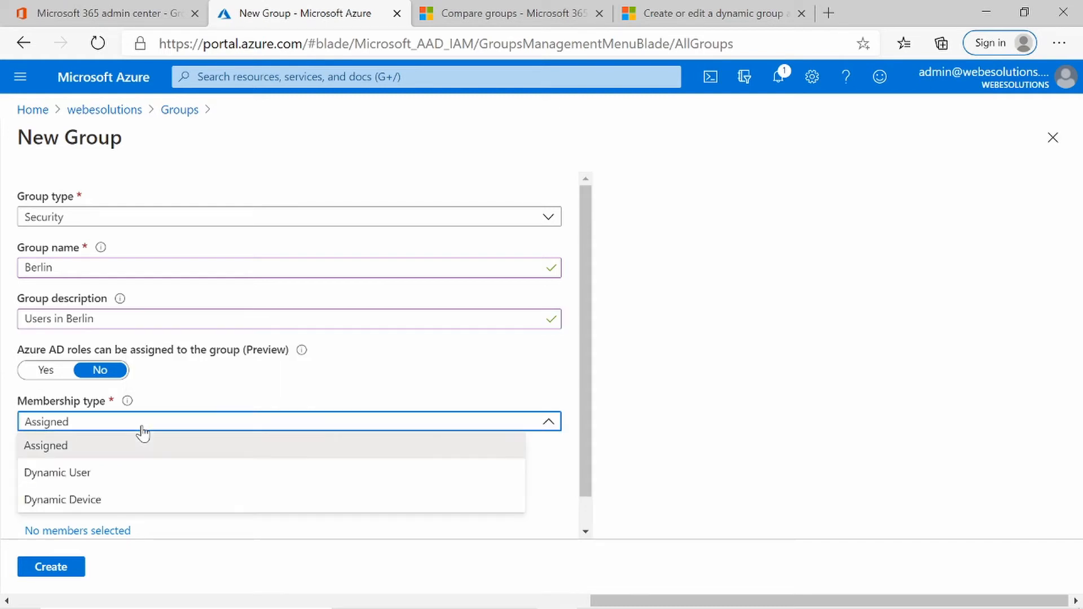
click(84, 479)
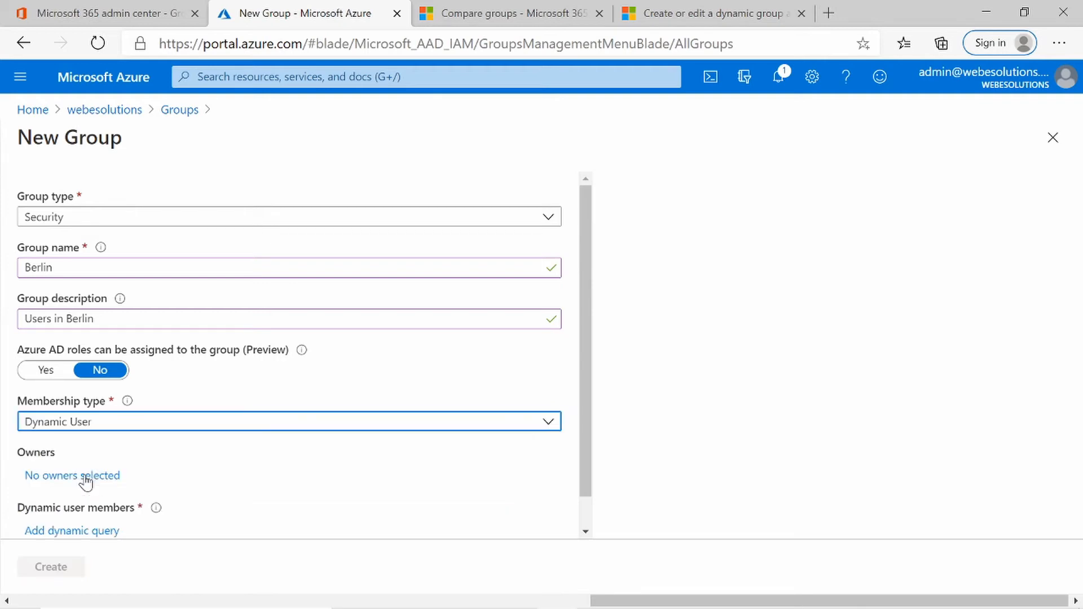
scroll(361, 455, down, 1)
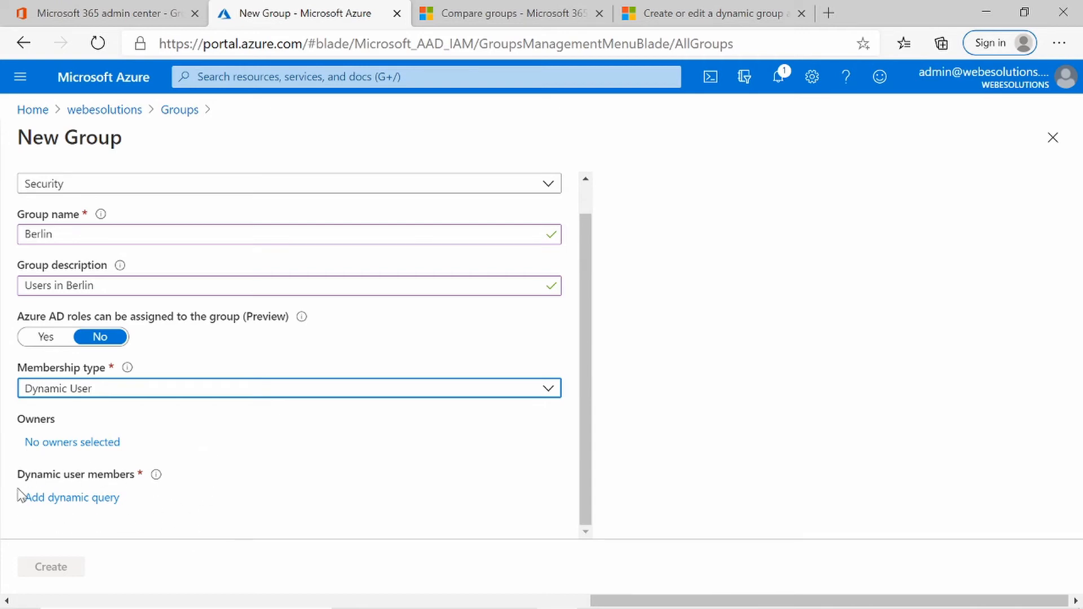
drag(17, 480, 143, 482)
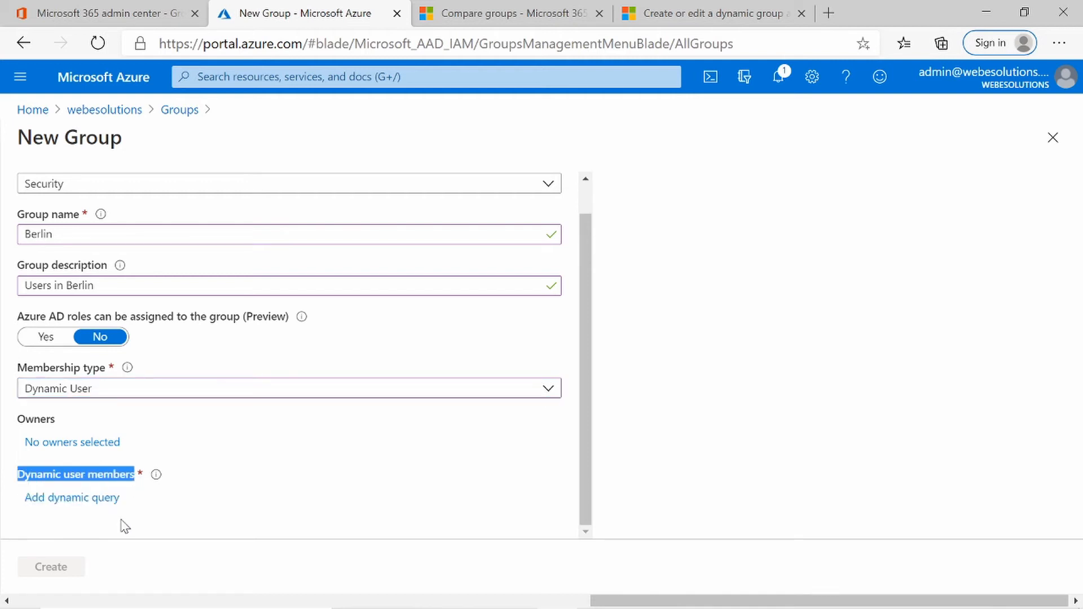
click(64, 504)
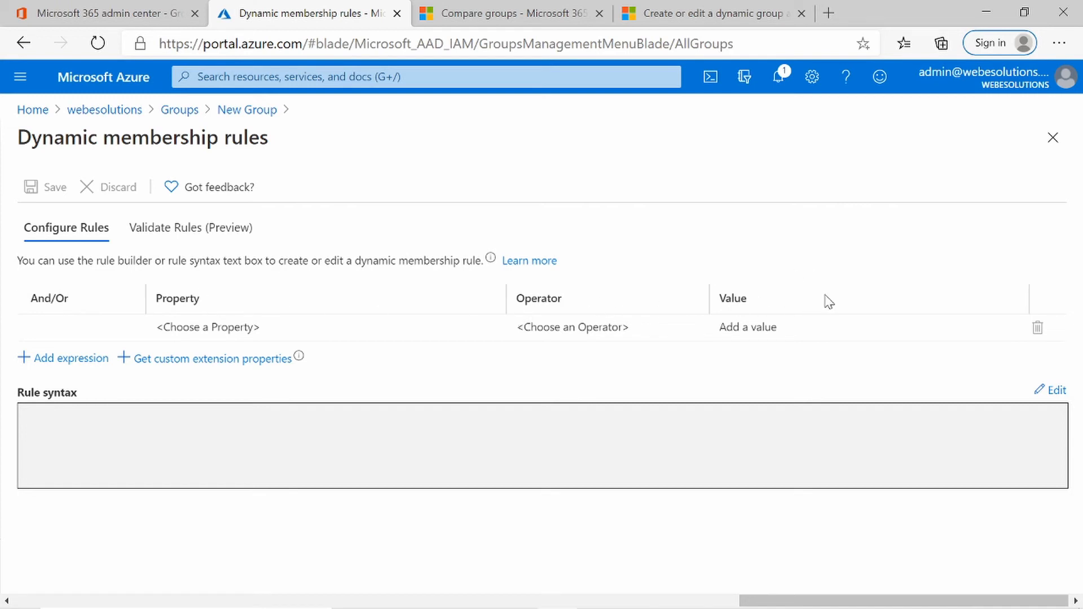
Step: Define the first membership rule expression as property city, operator Equals, value Berlin
click(282, 336)
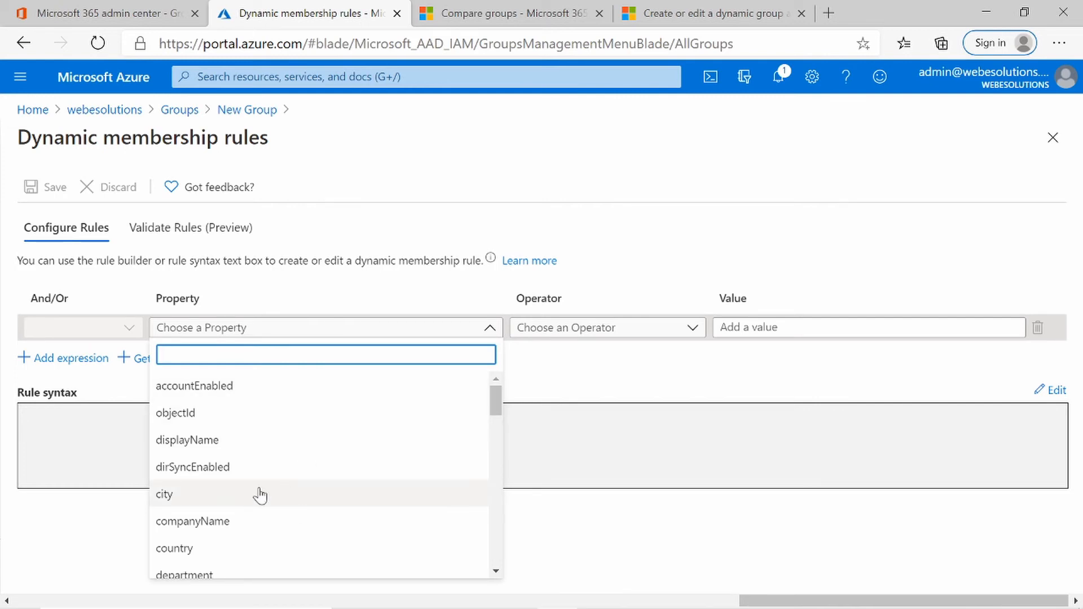
scroll(370, 440, down, 5)
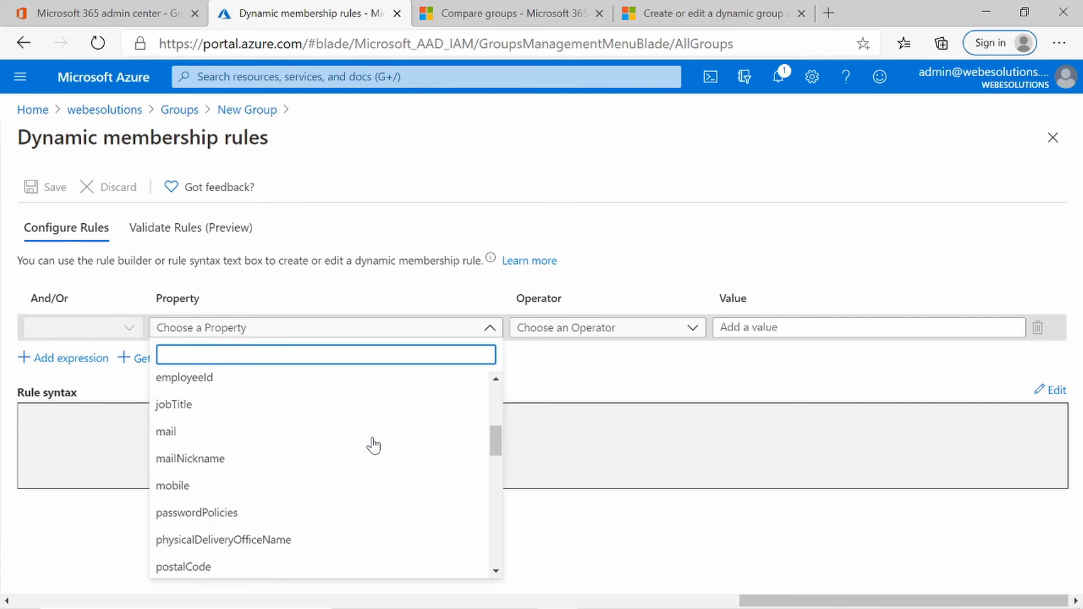
scroll(372, 446, down, 5)
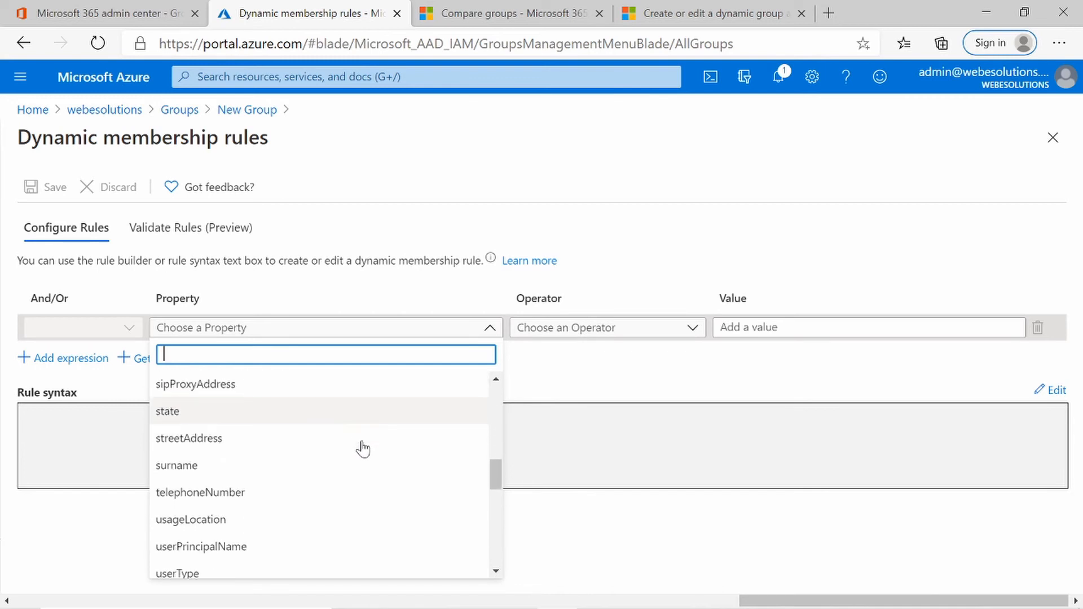
scroll(362, 449, down, 2)
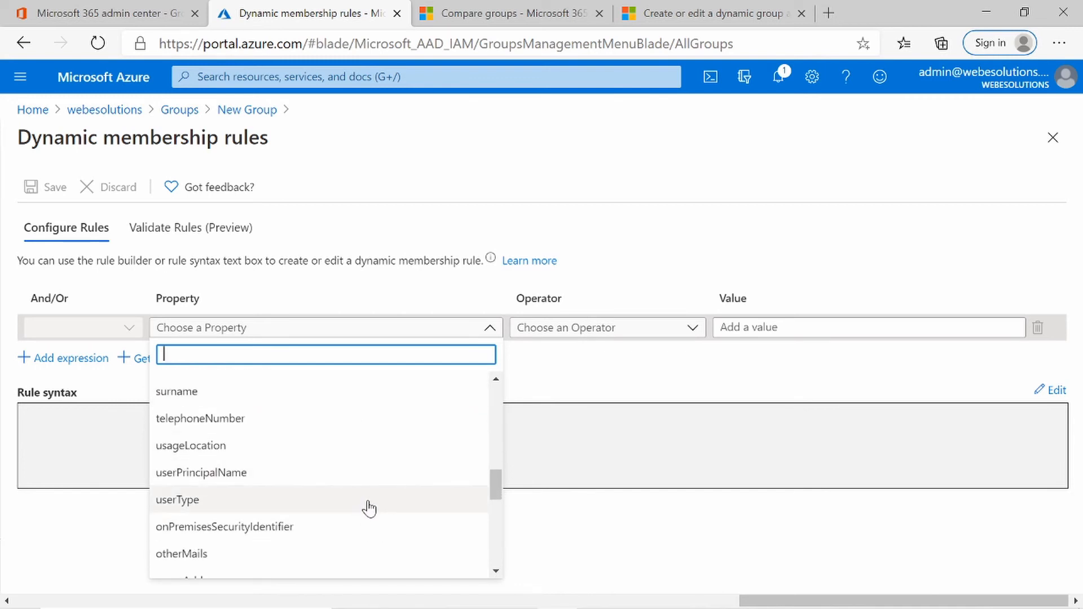
scroll(370, 508, up, 5)
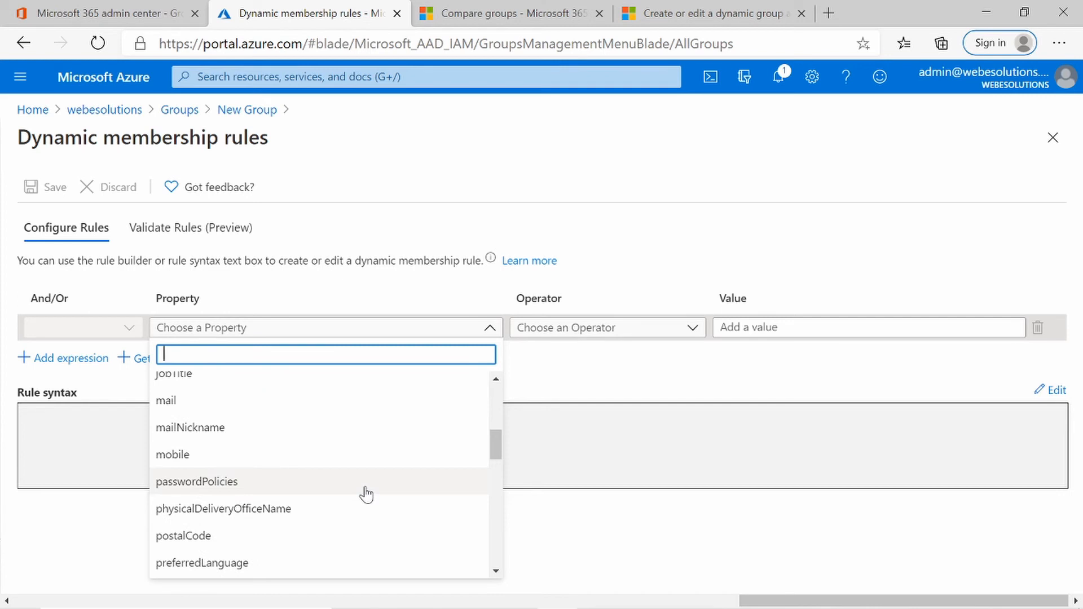
scroll(364, 494, up, 3)
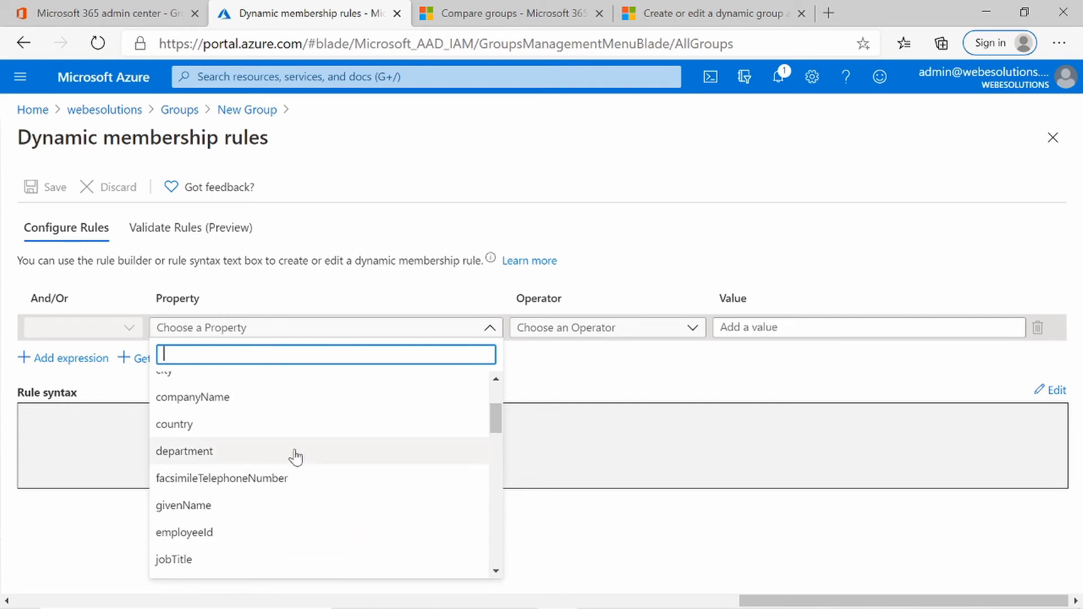
scroll(299, 451, up, 1)
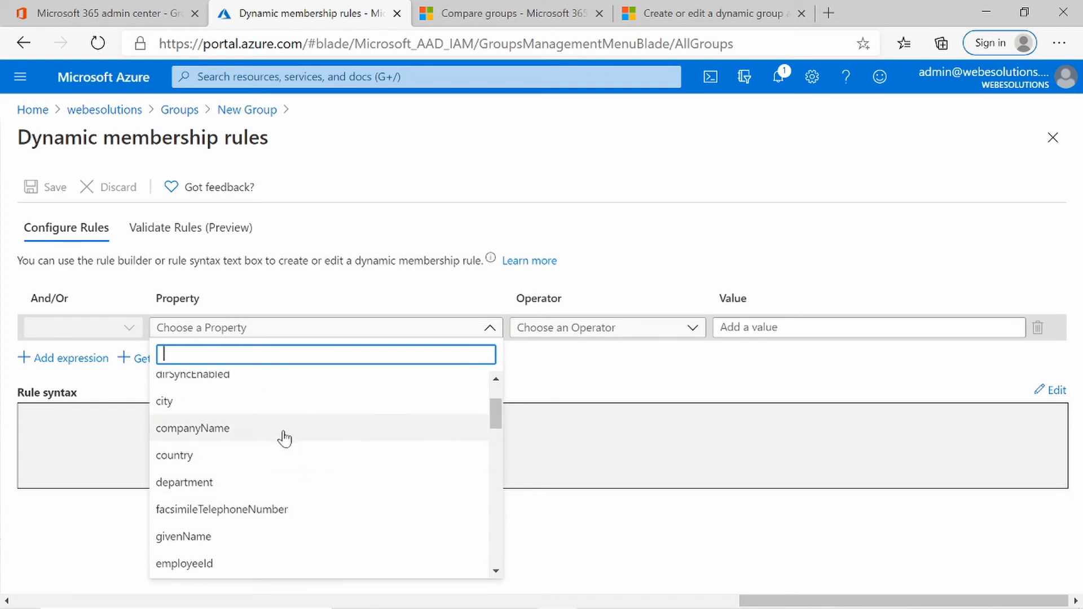
click(181, 410)
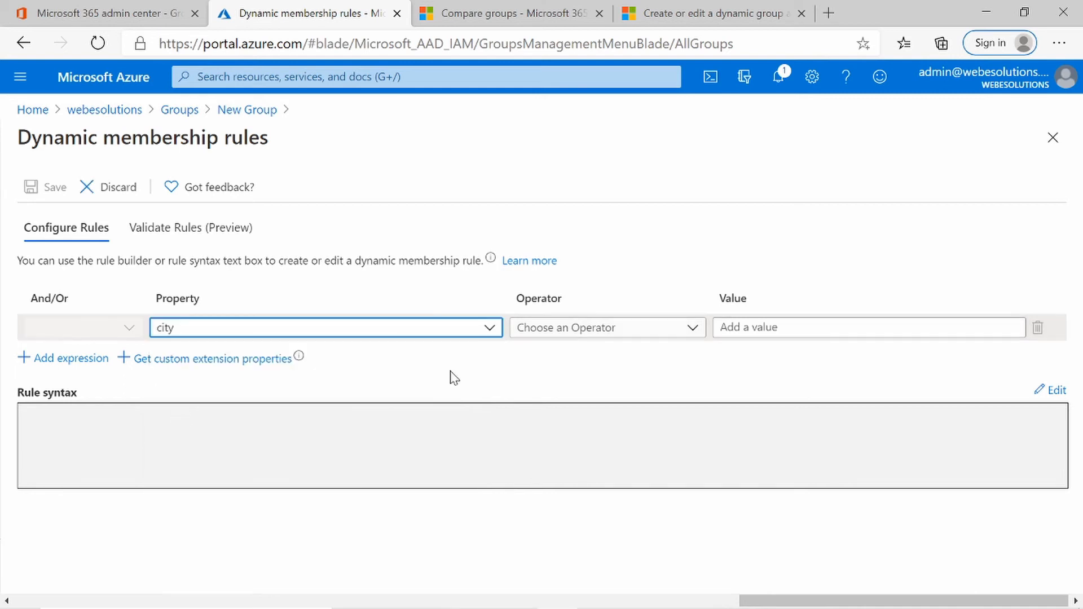
click(571, 339)
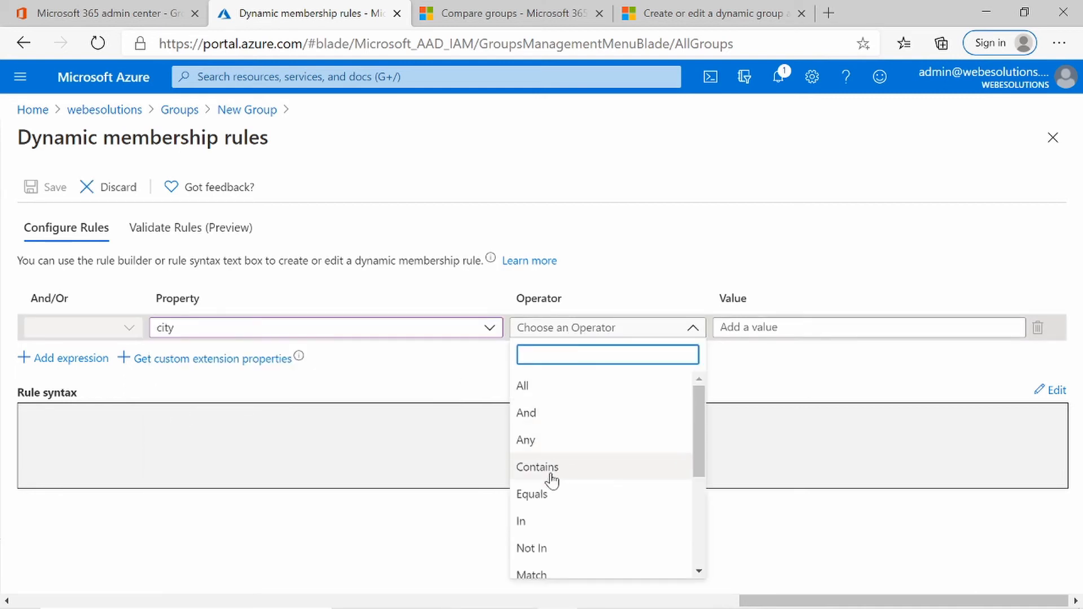
click(552, 498)
key(Tab)
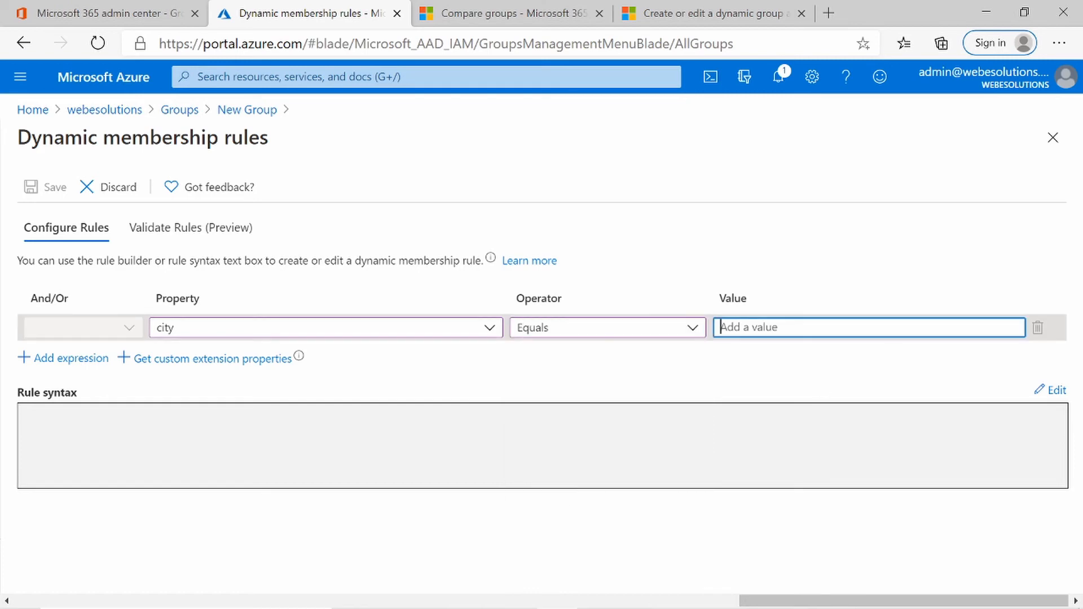
text(Berlin)
Step: Add a second rule expression joined by Or with property city, operator Equals and value Hamburg, and delete that expression again
click(49, 361)
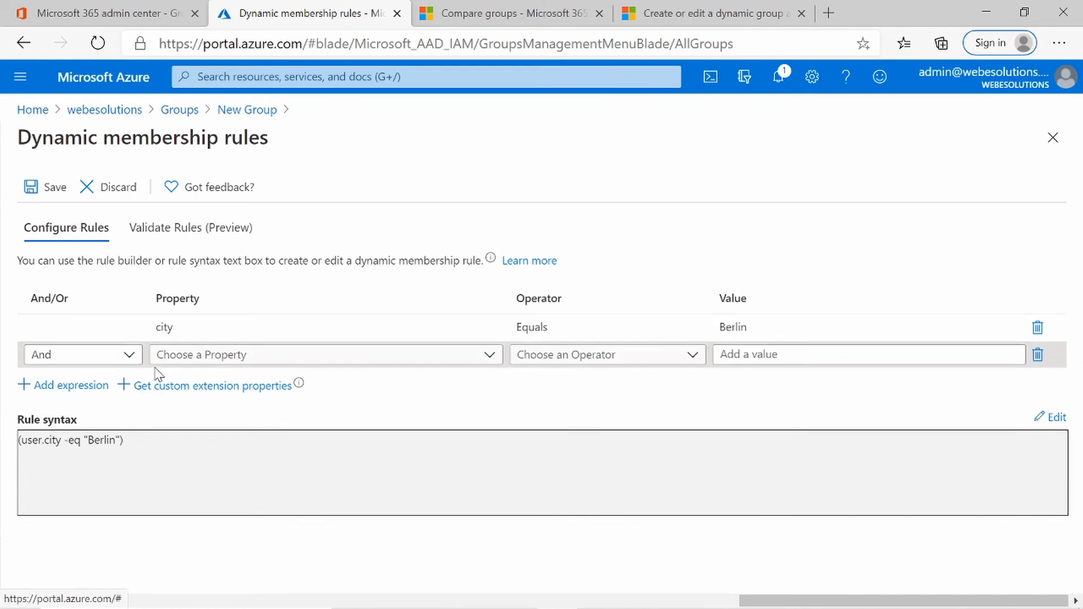
click(120, 357)
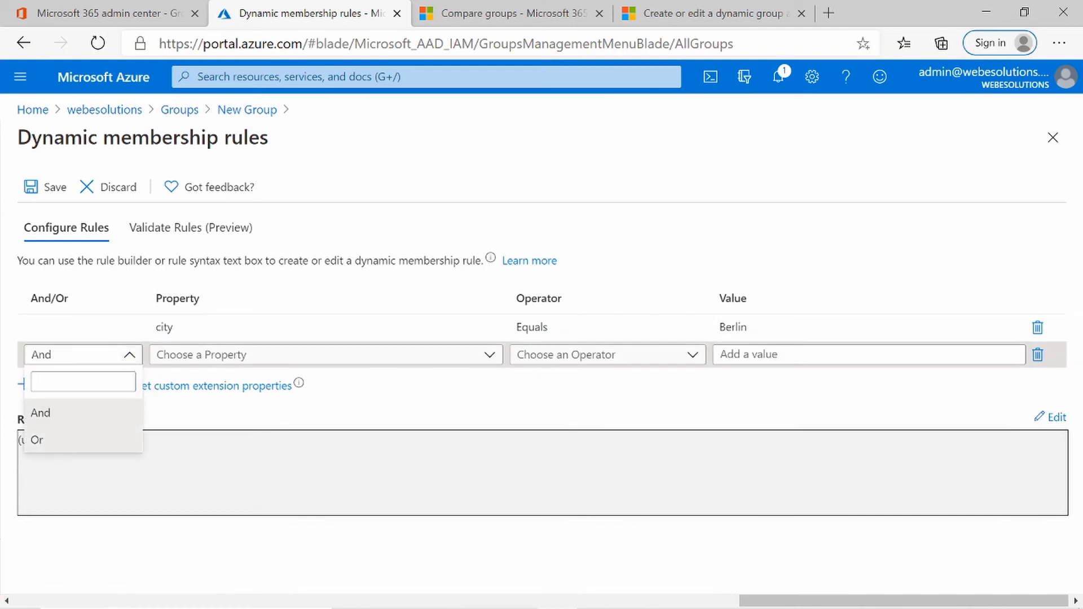
click(37, 440)
click(250, 355)
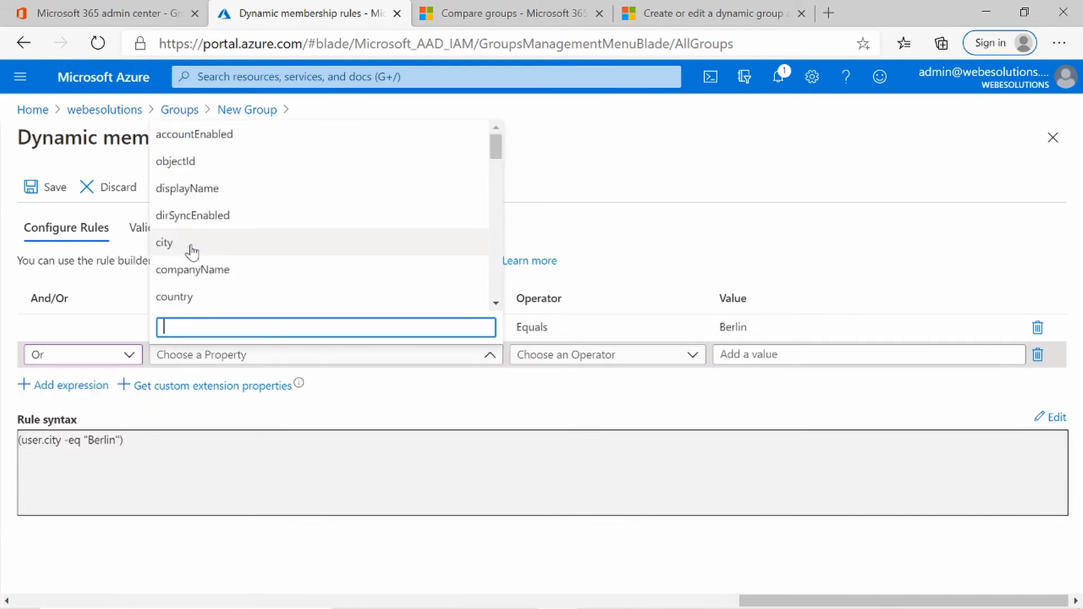
click(164, 243)
click(598, 361)
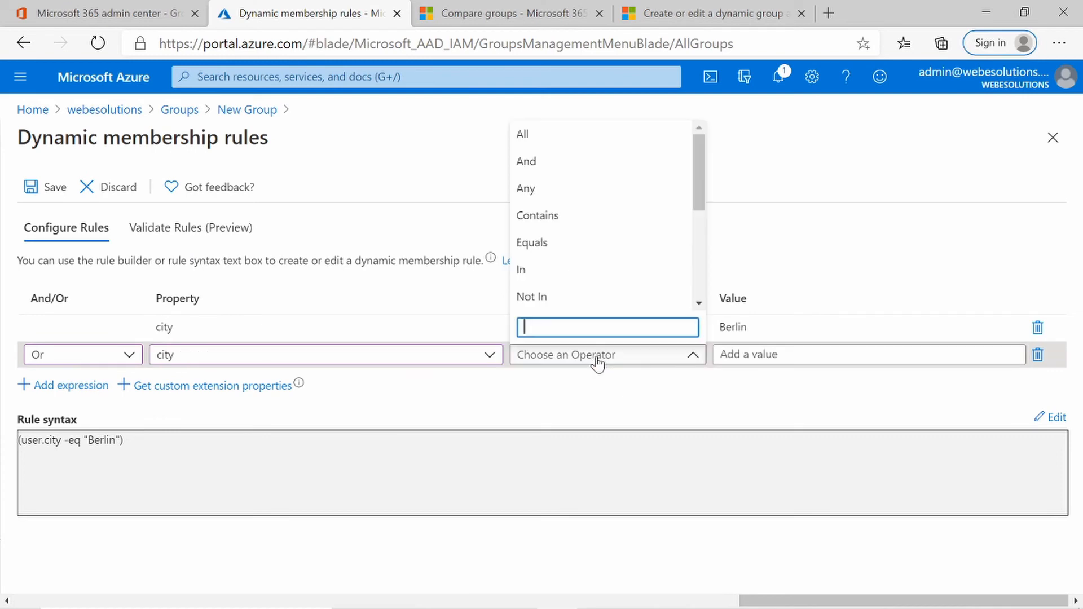
click(586, 245)
click(786, 353)
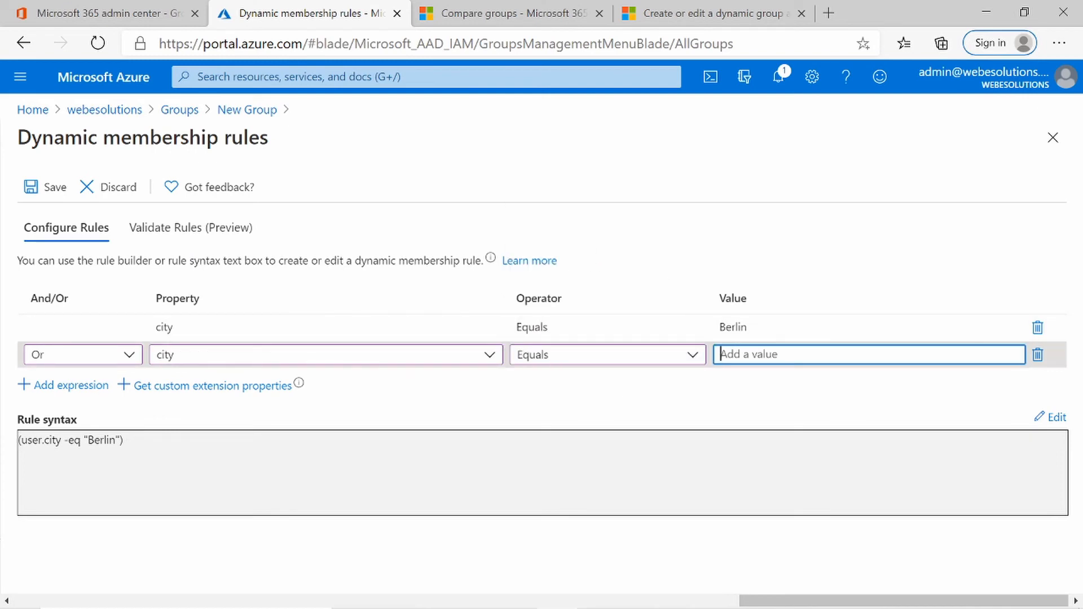
text(Hamburg)
click(273, 333)
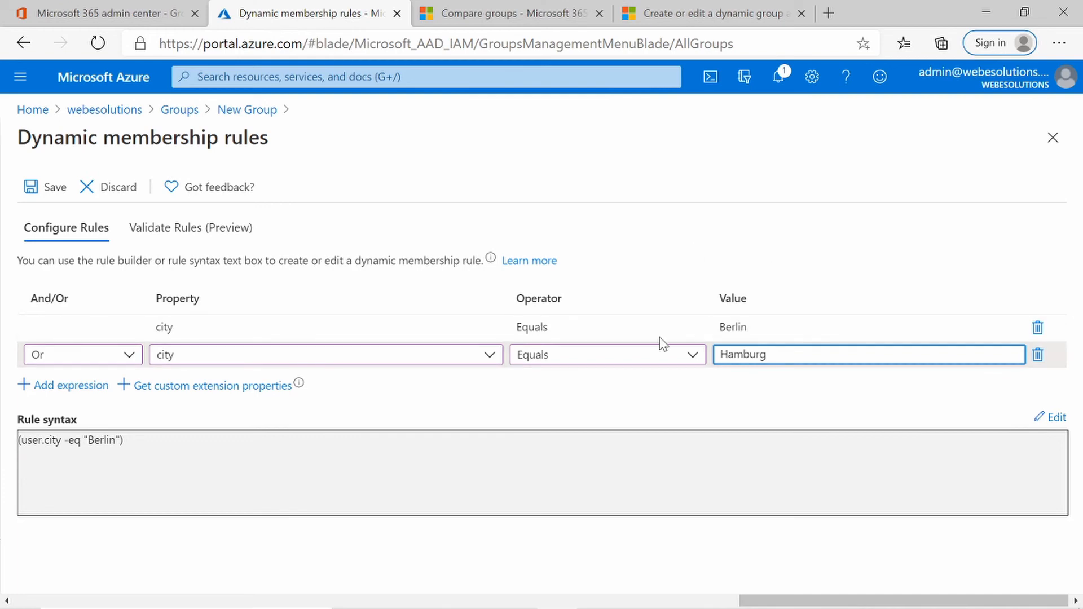
click(1038, 355)
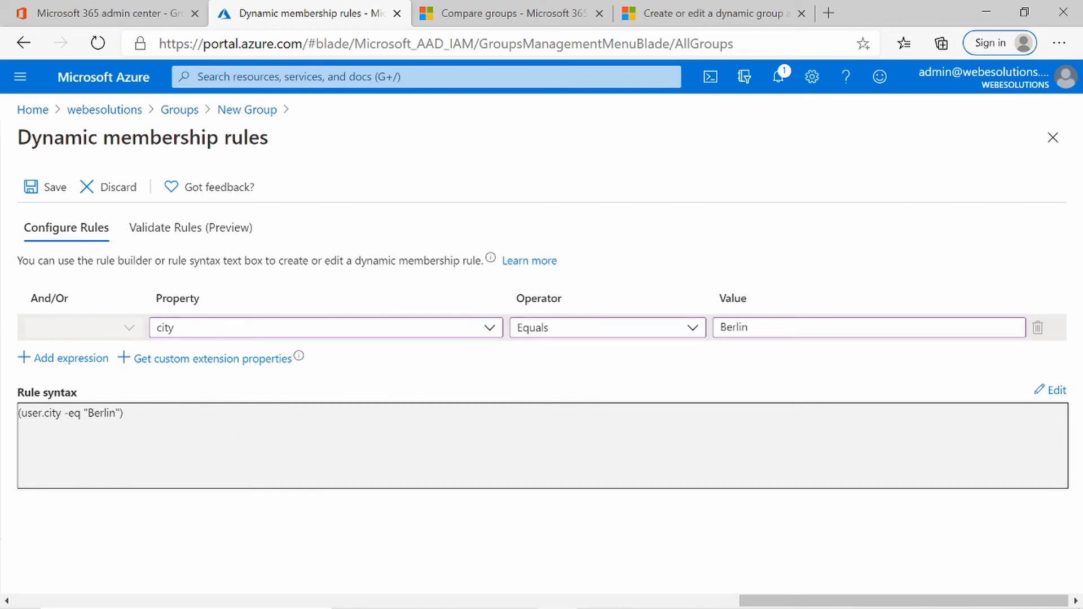
Step: Save the dynamic membership rule for city equals Berlin and create the Berlin group
drag(27, 413, 120, 413)
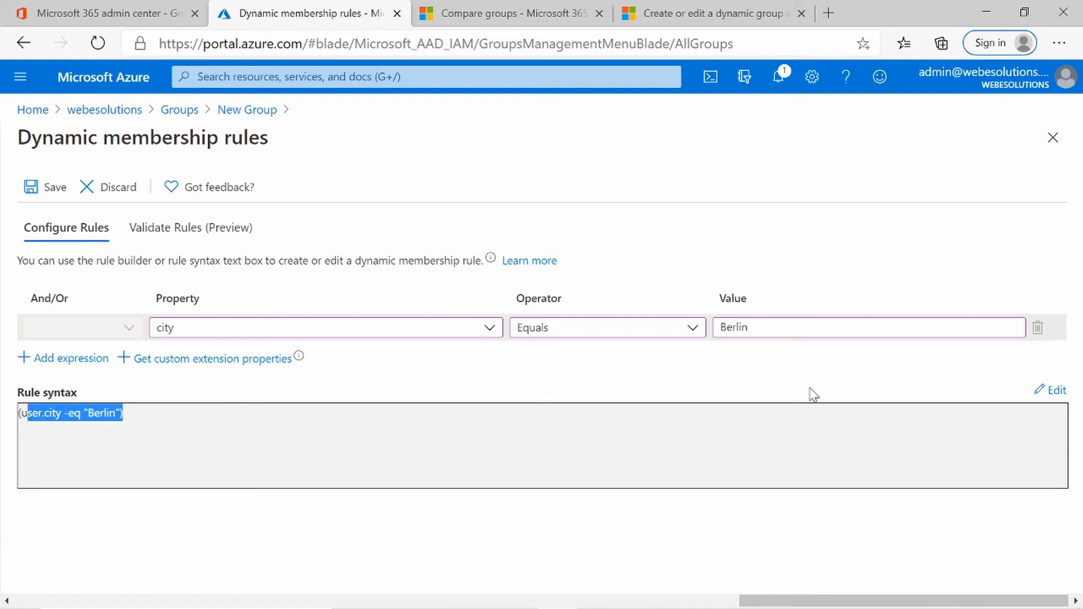
click(48, 194)
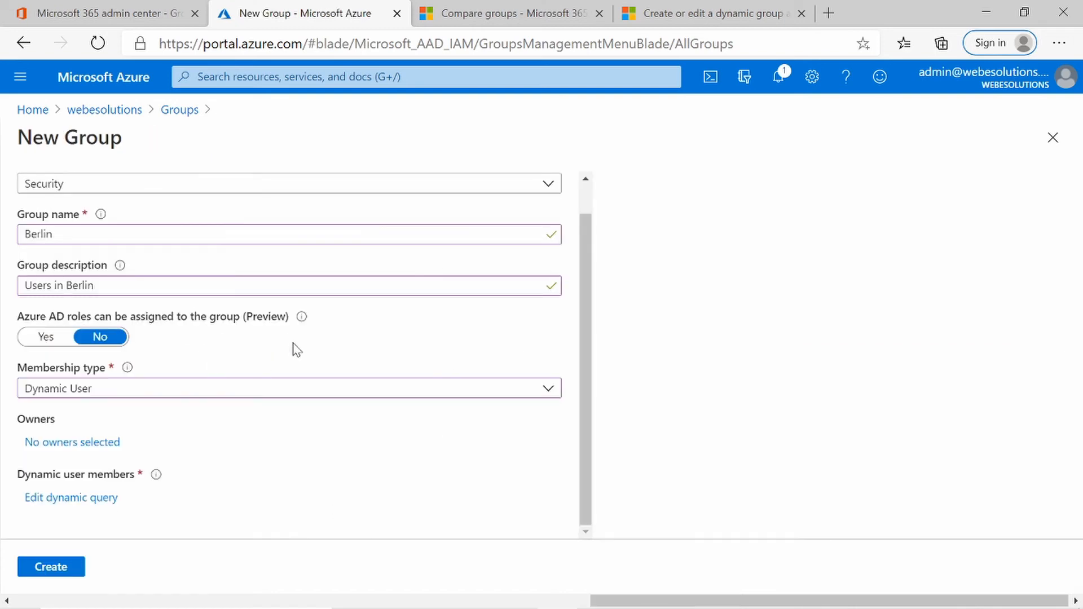
click(72, 571)
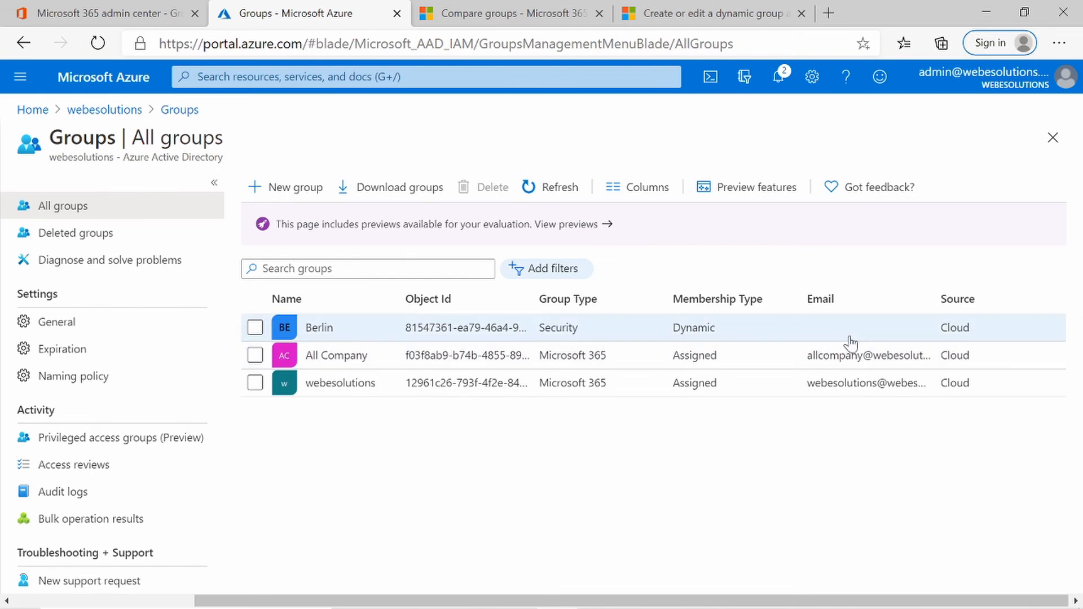
Step: Open the profile of the Test Three account from the tenant's list of users
click(121, 113)
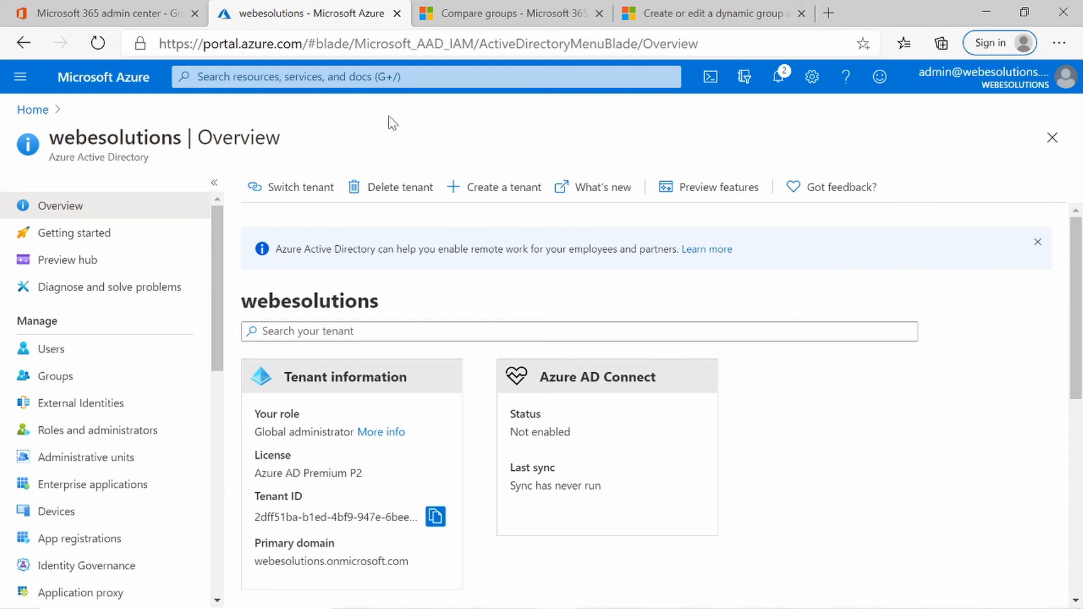
click(63, 359)
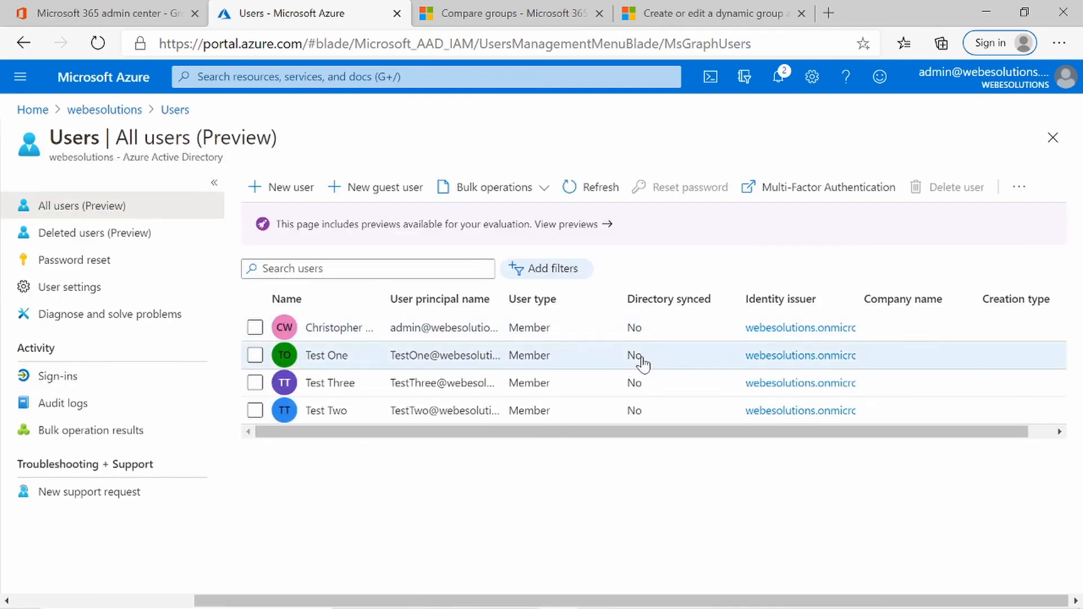
click(343, 393)
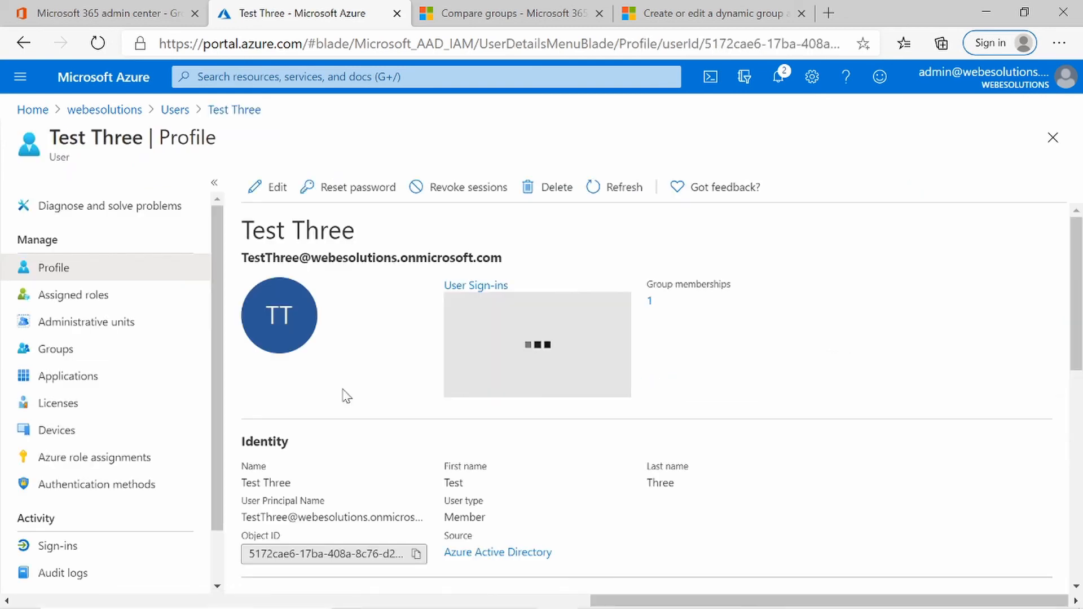
Step: Examine the job info, settings and contact info in the account's profile, especially the City field
scroll(739, 389, down, 7)
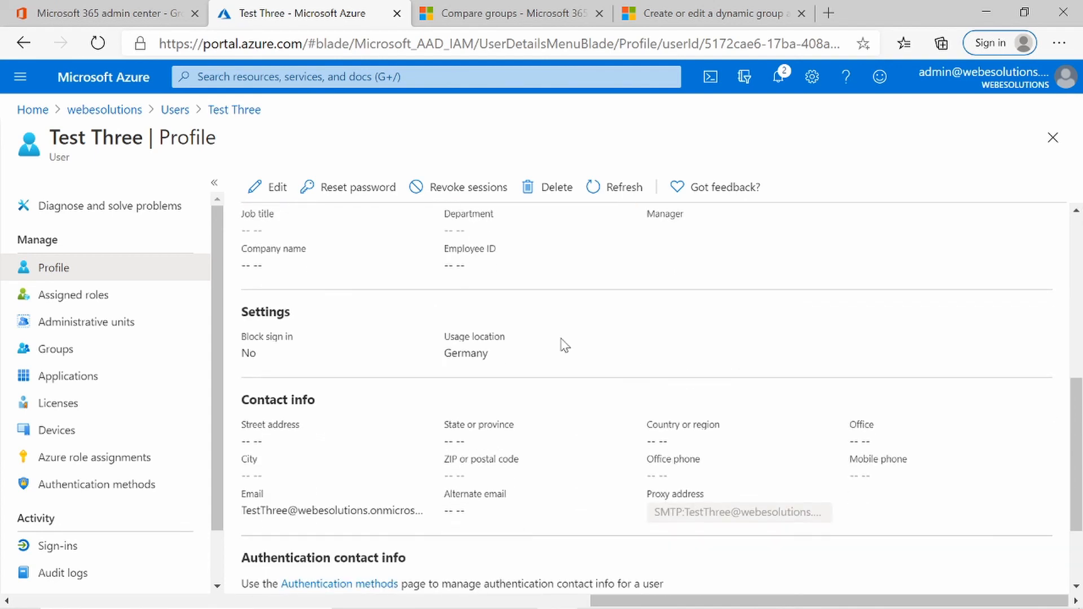
scroll(276, 328, up, 1)
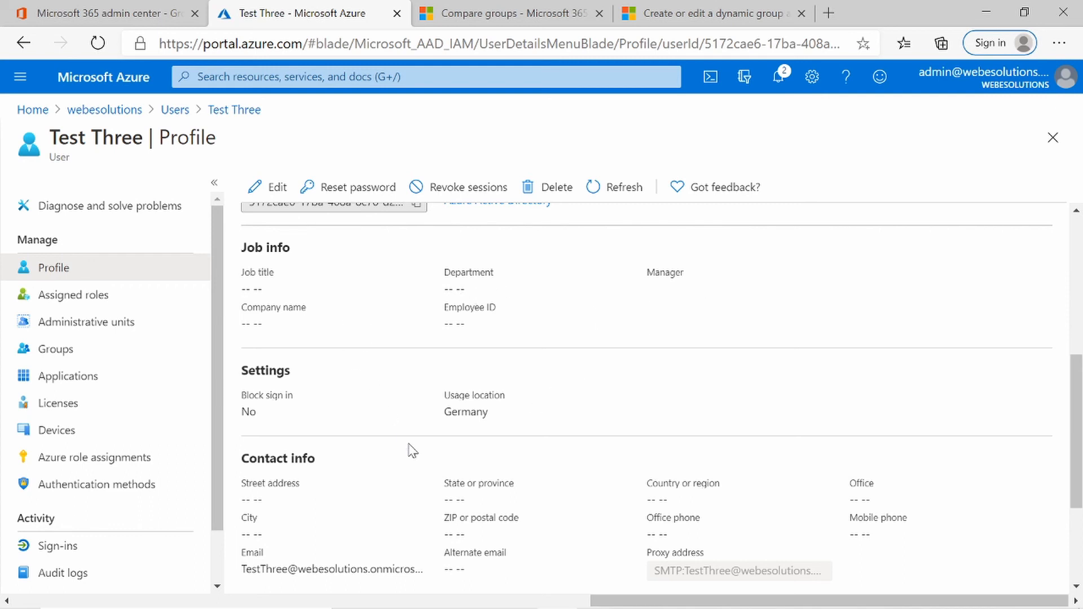
scroll(361, 378, down, 2)
scroll(307, 353, down, 1)
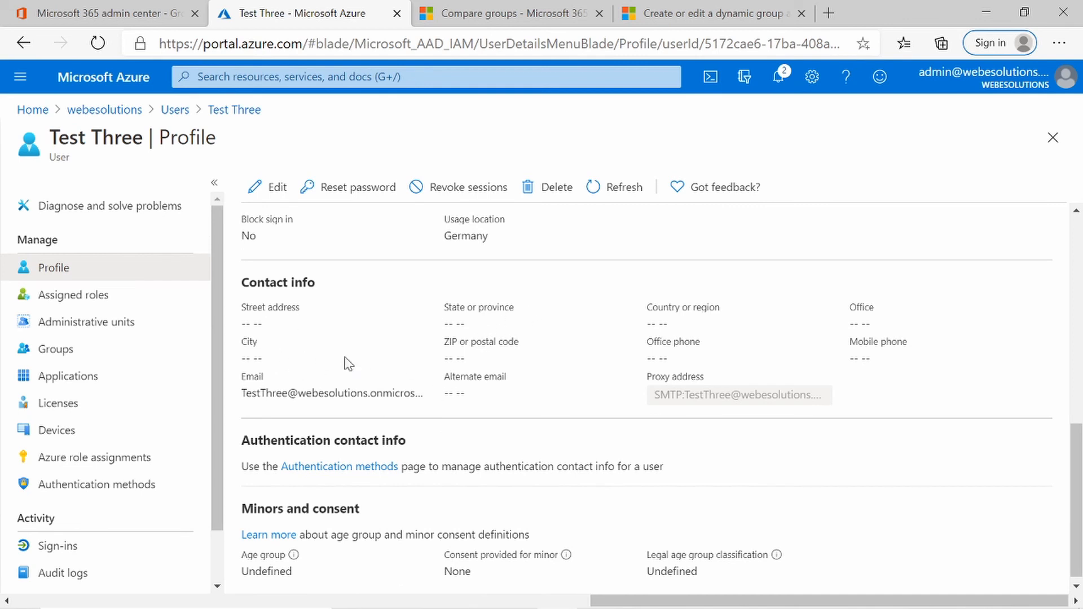
drag(261, 340, 242, 339)
scroll(536, 331, up, 1)
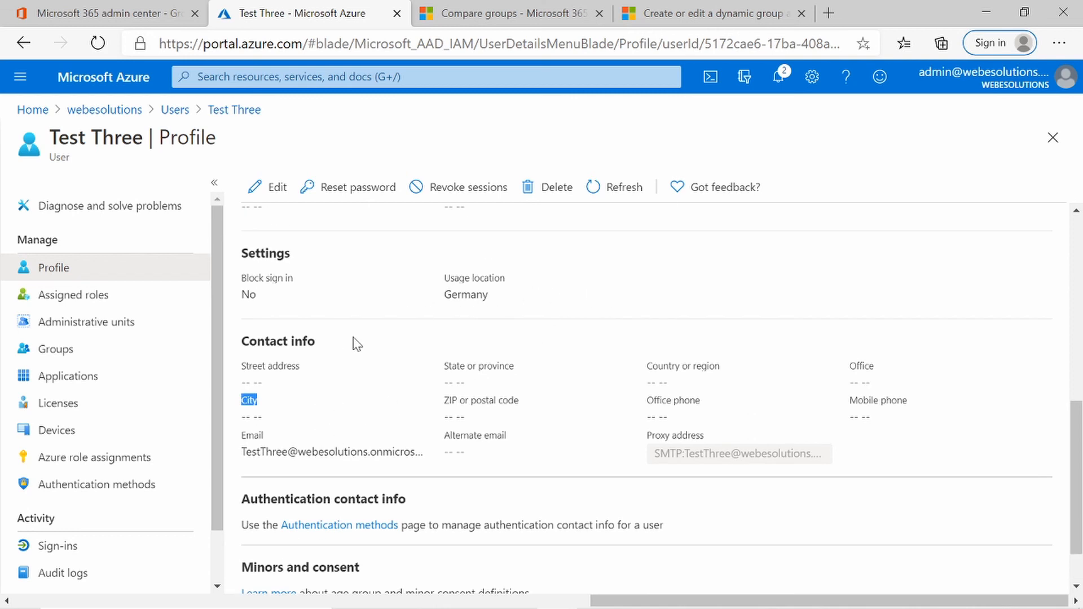
scroll(360, 347, down, 1)
scroll(363, 346, up, 4)
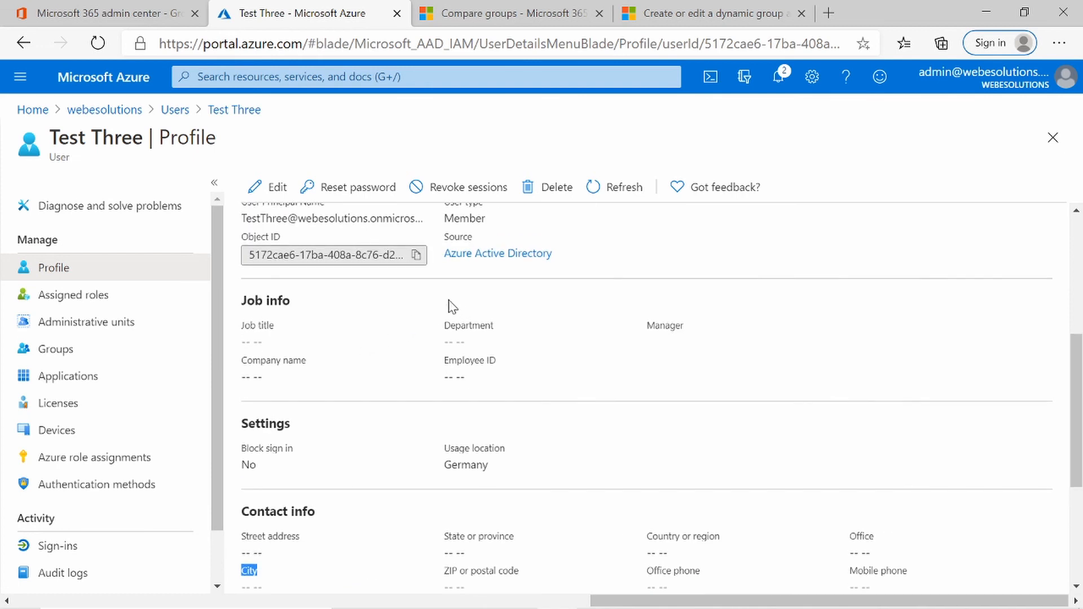
Step: Edit the Test Three account's contact info to set the city to Berlin and save the profile
click(267, 194)
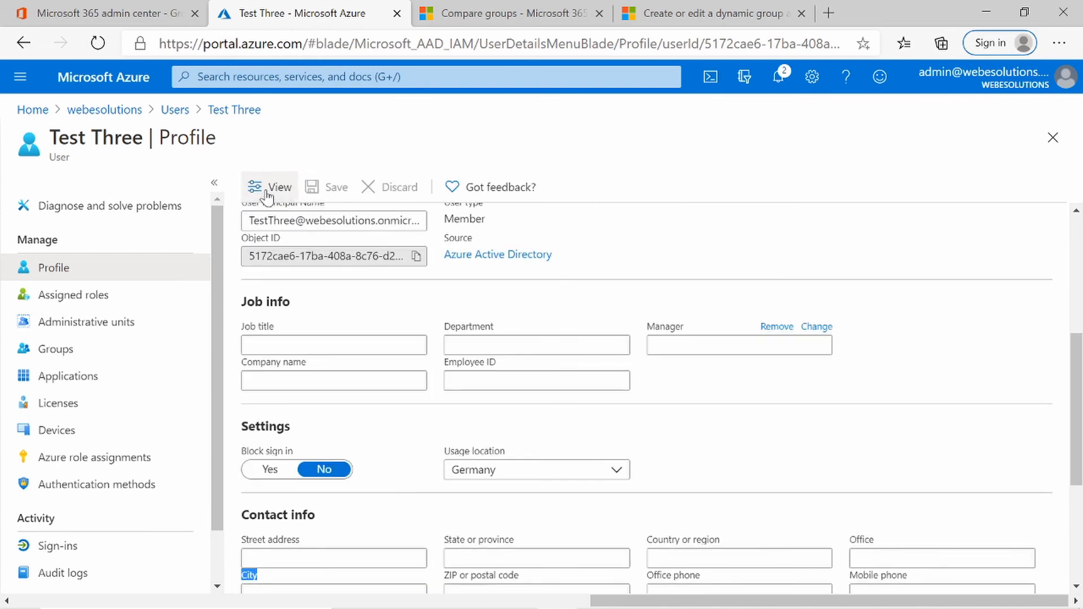
scroll(496, 536, down, 3)
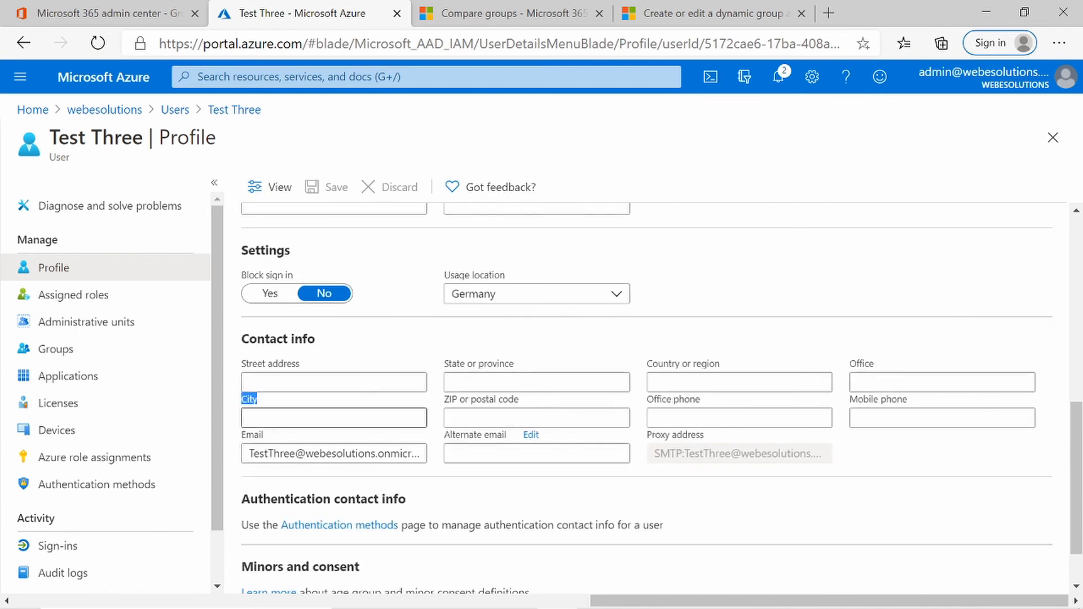
click(276, 418)
text(Berlin)
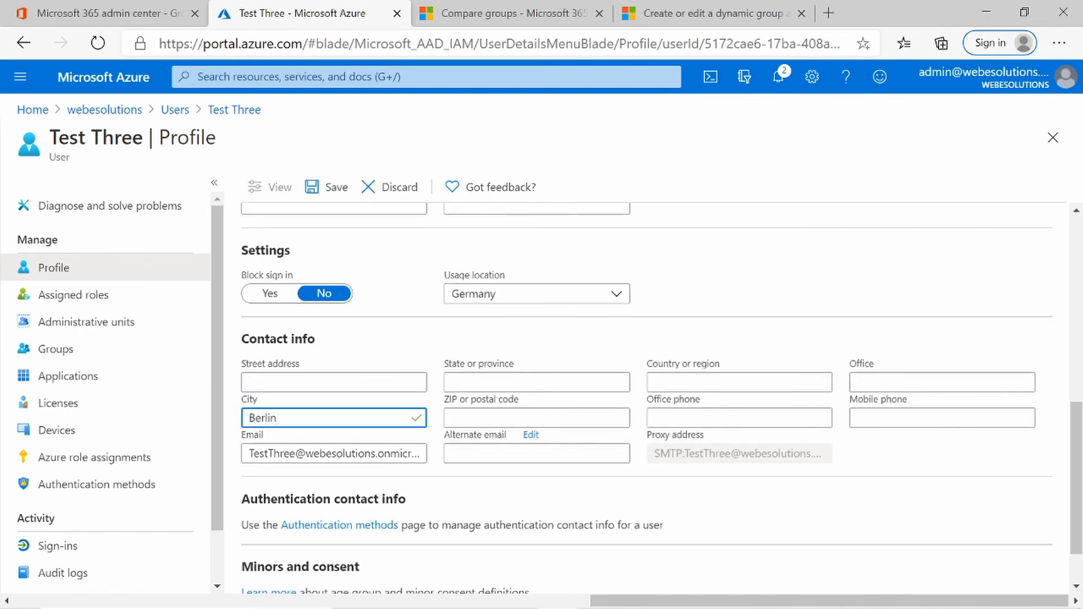
click(329, 191)
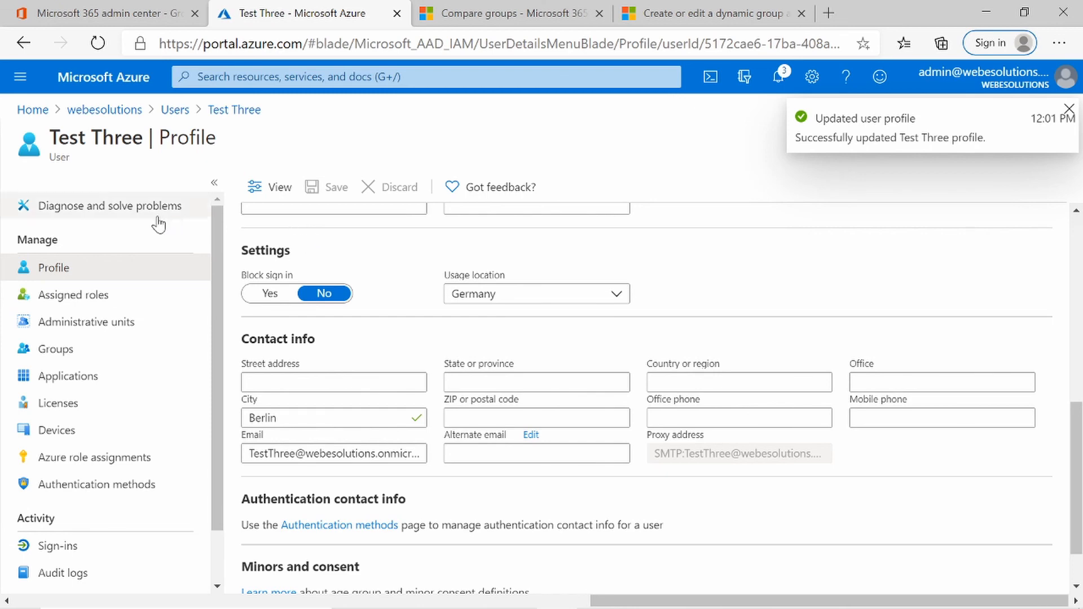
Step: Return to the tenant's groups and open the Berlin group's member list to check its dynamic membership
click(114, 111)
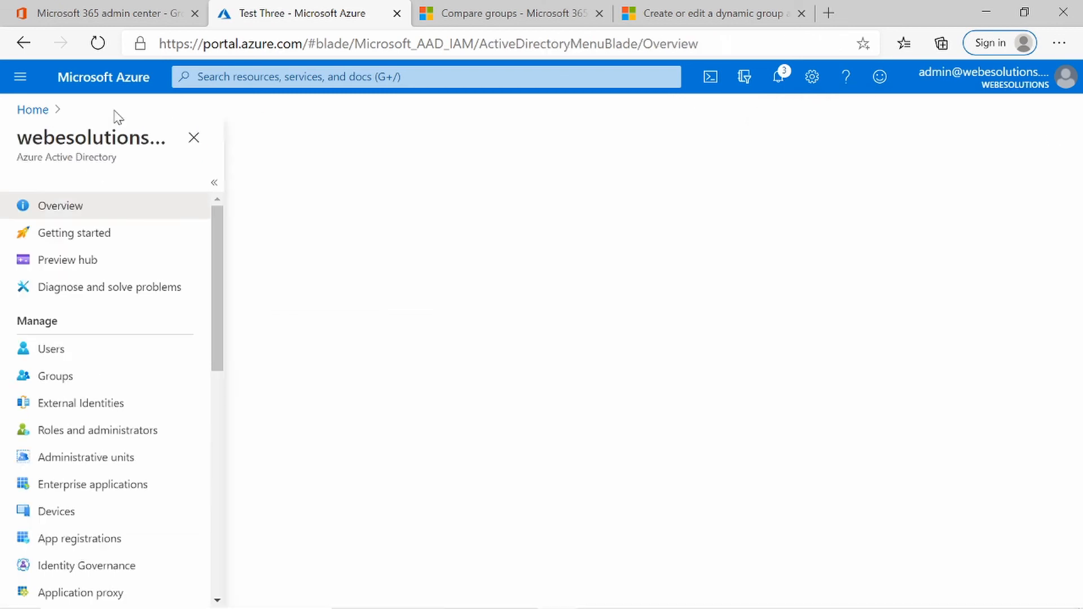
click(72, 378)
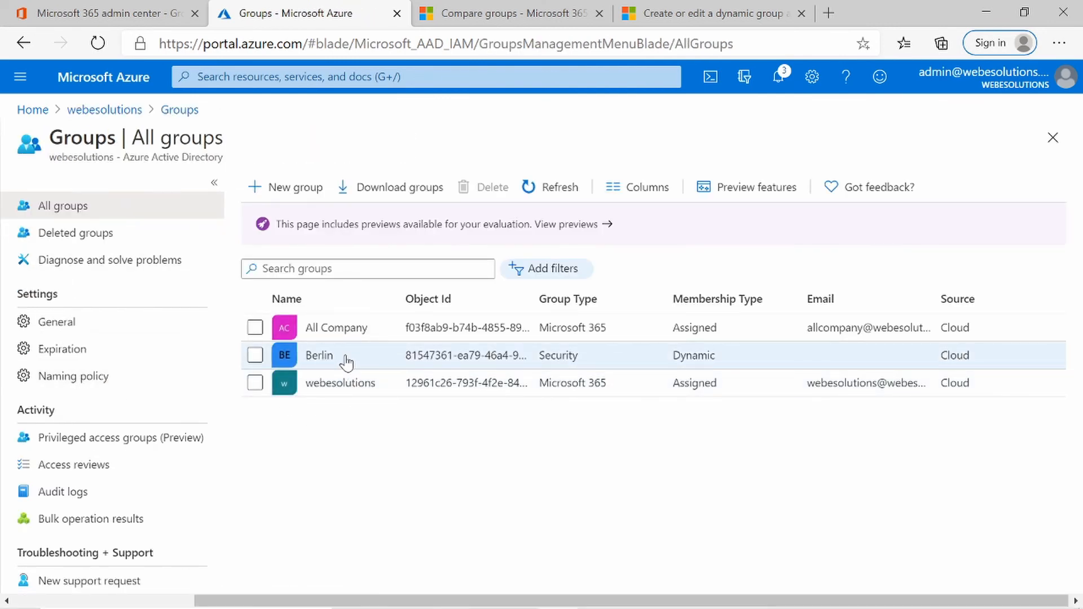
click(319, 361)
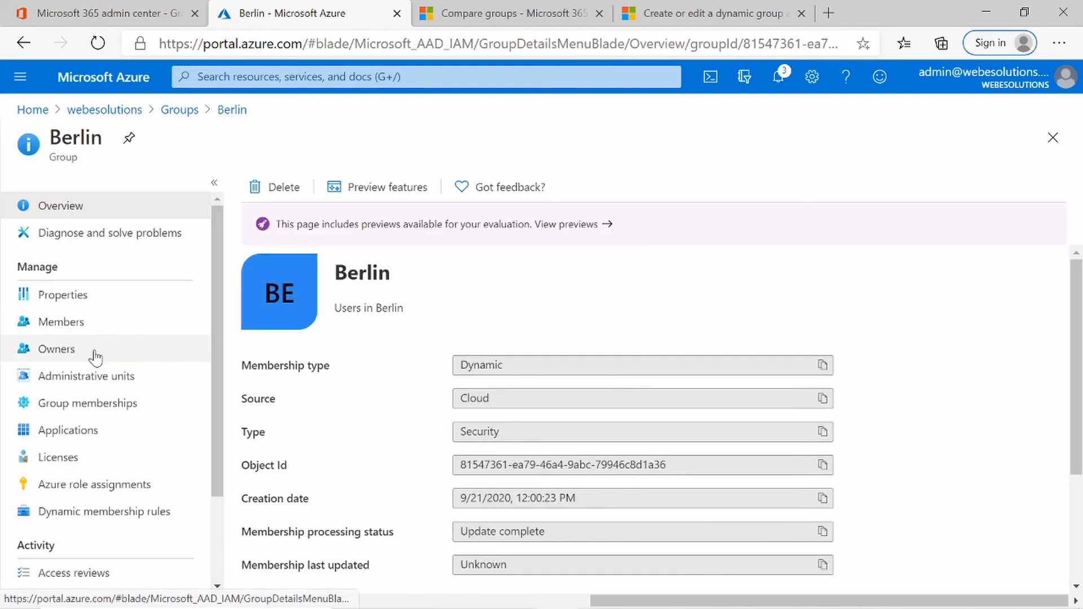
click(62, 322)
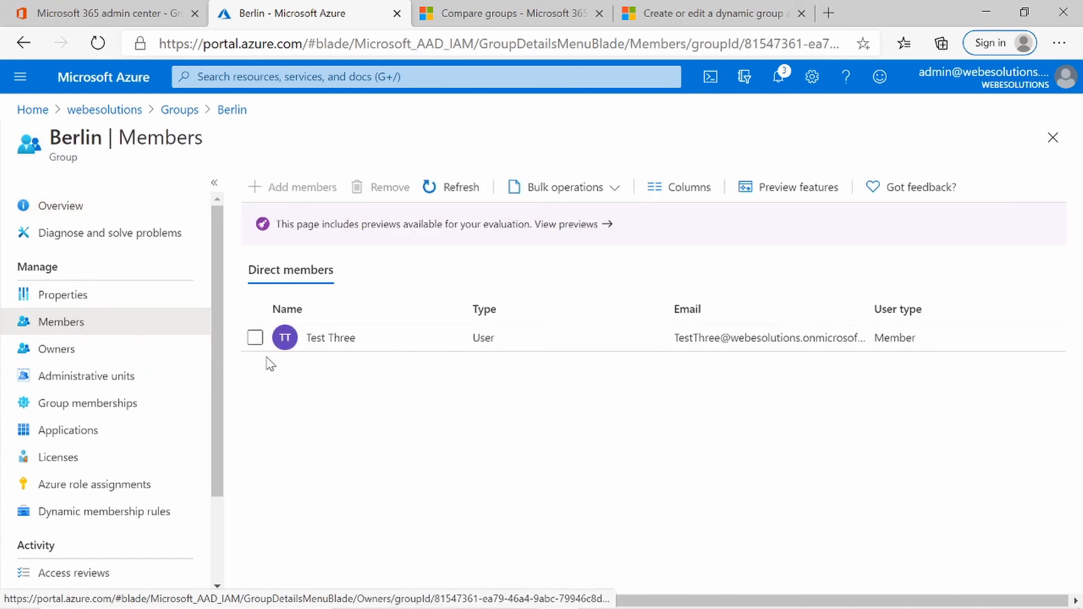